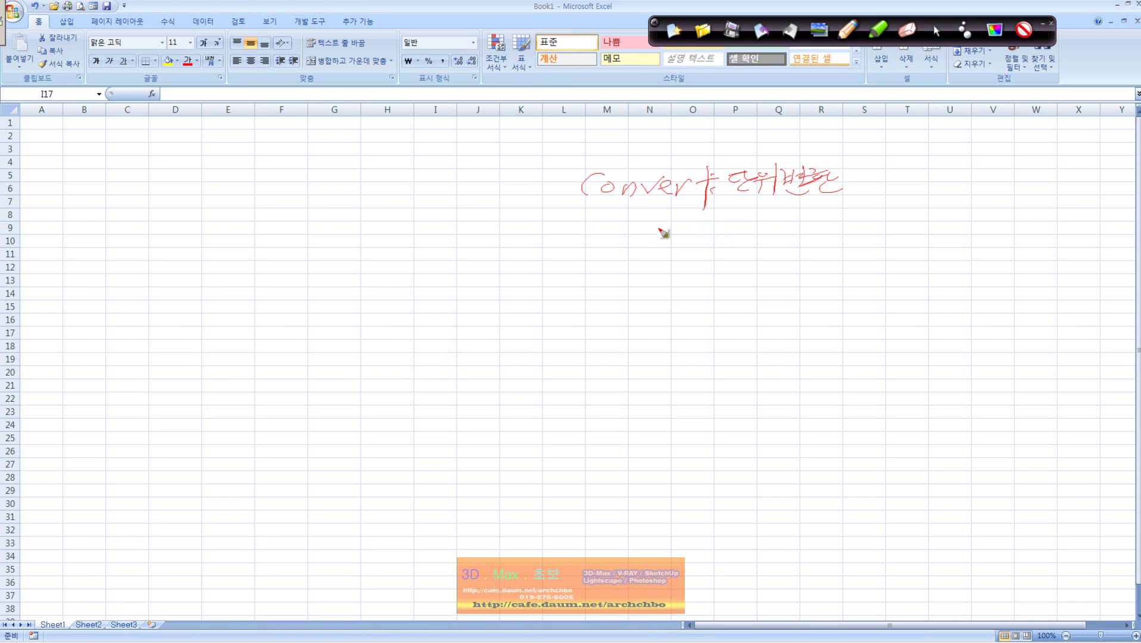
- Handwrite "Cm → Feet" and the Convert syntax with number, current unit and target unit arguments below the Convert heading
mouse_move(625, 216)
mouse_down()
mouse_move(630, 241)
mouse_move(706, 230)
mouse_up()
mouse_move(708, 224)
mouse_down()
mouse_move(739, 234)
mouse_move(821, 223)
mouse_move(840, 240)
mouse_up()
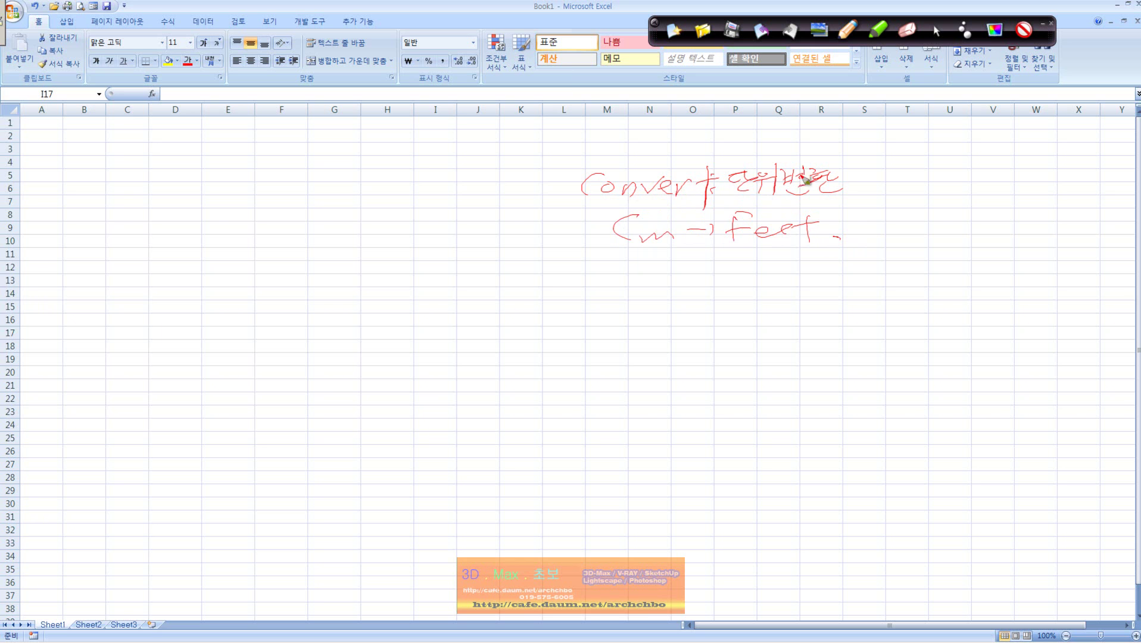
mouse_move(602, 273)
mouse_down()
mouse_move(575, 302)
mouse_move(683, 285)
mouse_move(677, 304)
mouse_move(723, 288)
mouse_move(768, 289)
mouse_move(766, 304)
mouse_up()
mouse_move(780, 298)
mouse_down()
mouse_move(822, 285)
mouse_move(835, 315)
mouse_move(881, 270)
mouse_move(879, 293)
mouse_move(898, 302)
mouse_move(919, 282)
mouse_move(967, 275)
mouse_move(976, 288)
mouse_move(1012, 291)
mouse_move(1029, 279)
mouse_move(1048, 301)
mouse_up()
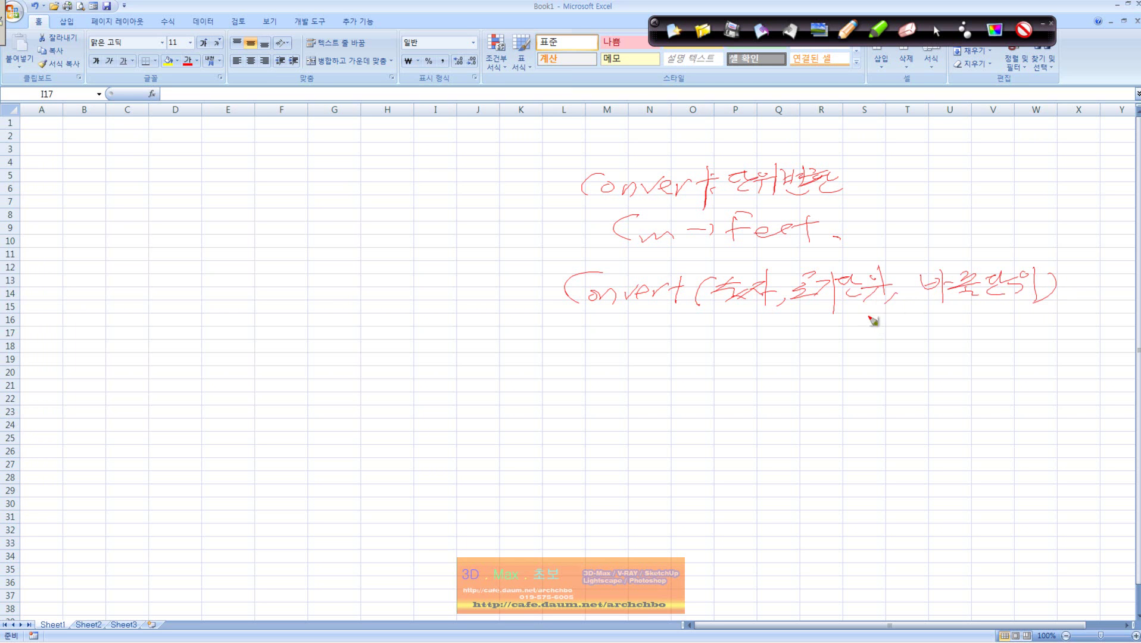
- Handwrite the sample arguments 150, Cm and Feet with separating commas beneath the syntax, and leave annotation mode
mouse_move(692, 352)
mouse_down()
mouse_move(737, 342)
mouse_move(735, 331)
mouse_up()
mouse_move(817, 330)
mouse_down()
mouse_move(811, 347)
mouse_move(870, 344)
mouse_up()
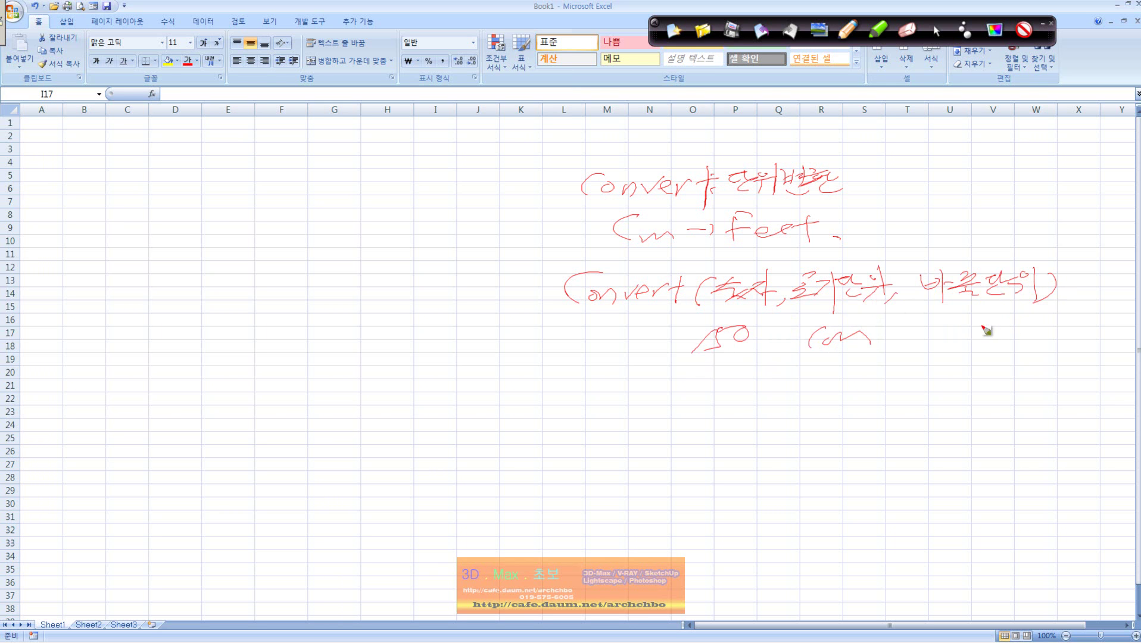
mouse_move(972, 318)
mouse_down()
mouse_move(941, 345)
mouse_move(1018, 315)
mouse_up()
drag(1006, 316, 1002, 345)
click(903, 347)
drag(791, 347, 787, 354)
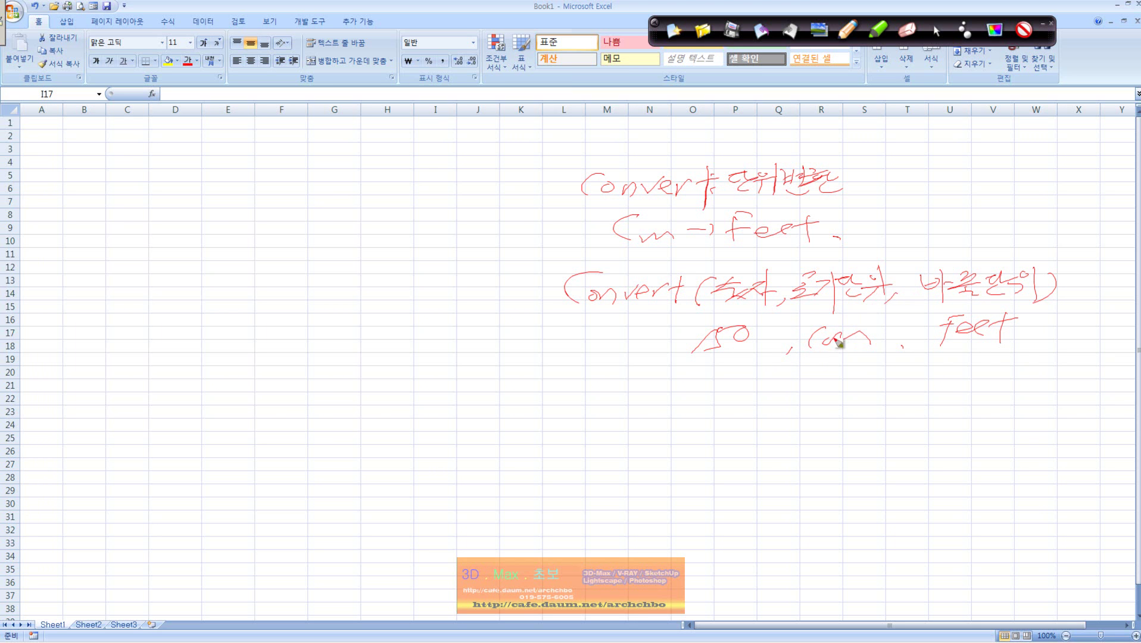
click(996, 337)
drag(1015, 338, 1025, 338)
mouse_move(814, 359)
mouse_down()
mouse_move(889, 359)
mouse_move(869, 359)
mouse_up()
click(1031, 28)
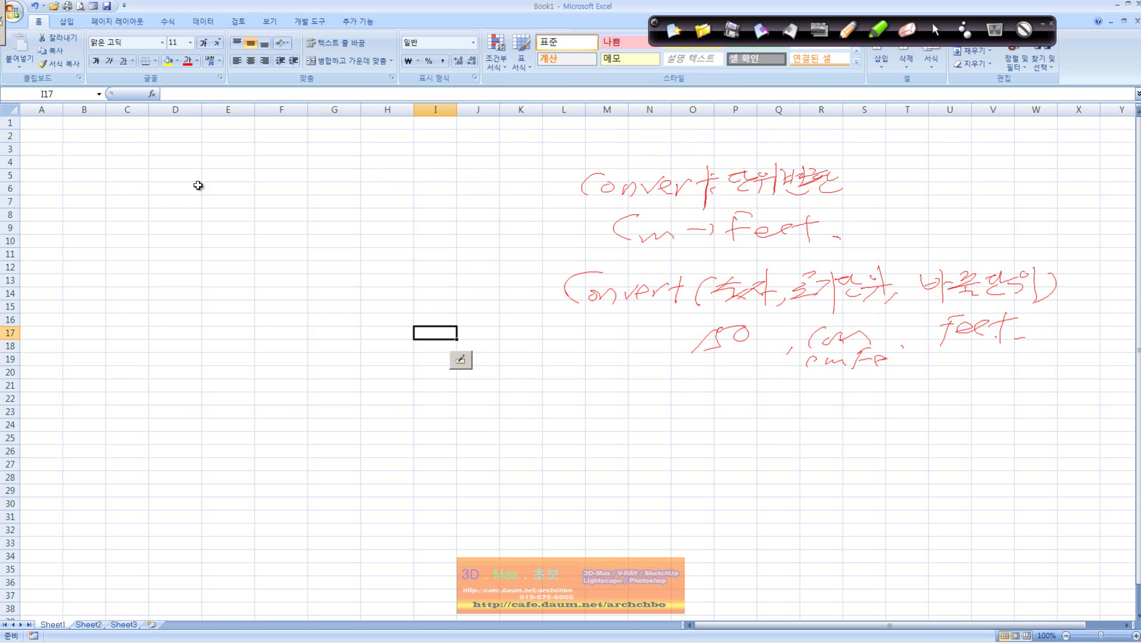
- Enter the title "직원들의 신장 현황" in B2 and the column header "직원명" in B3
click(197, 185)
click(110, 148)
click(98, 135)
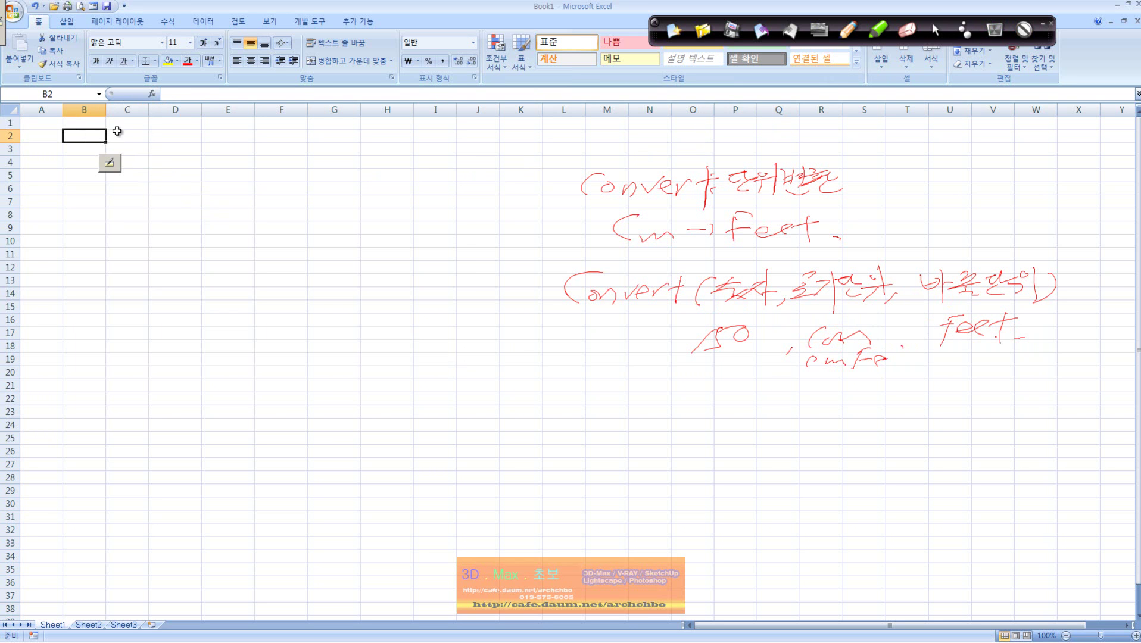
text(w)
key(BackSpace)
key(BackSpace)
key(BackSpace)
text(wlrdnjsemfdml t)
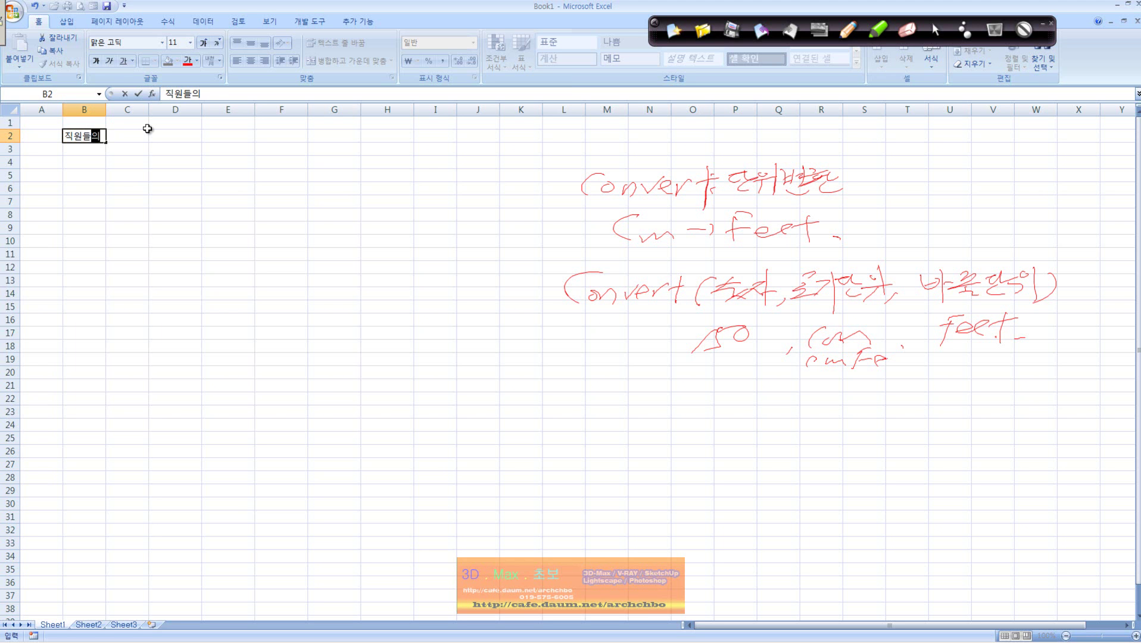
text(lswkd gusghkd)
key(Return)
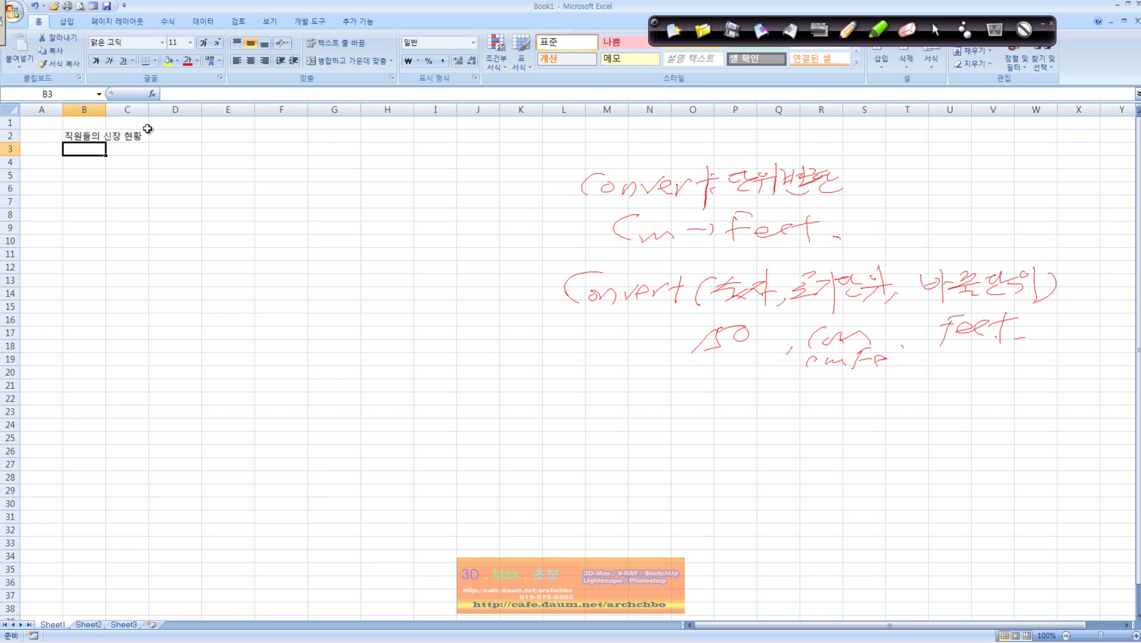
text(wlrdnjsaud)
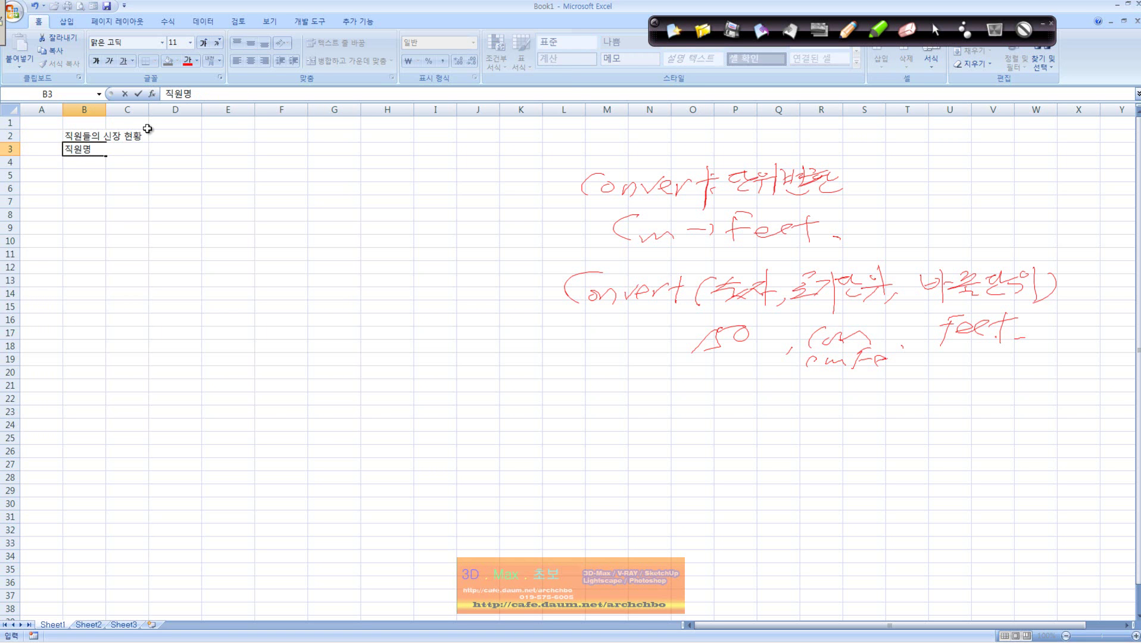
key(Return)
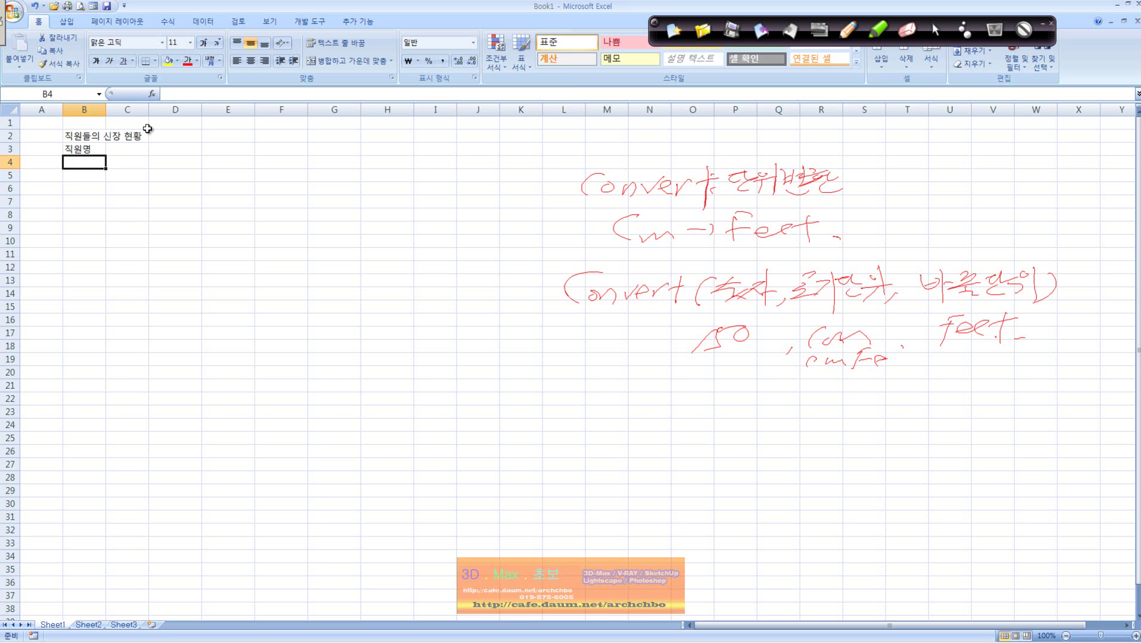
- Fill B4:B8 with the five employees' names and move to C3
text(rkdrkacks)
key(Return)
text(dldnwls)
key(Return)
text(dpwl)
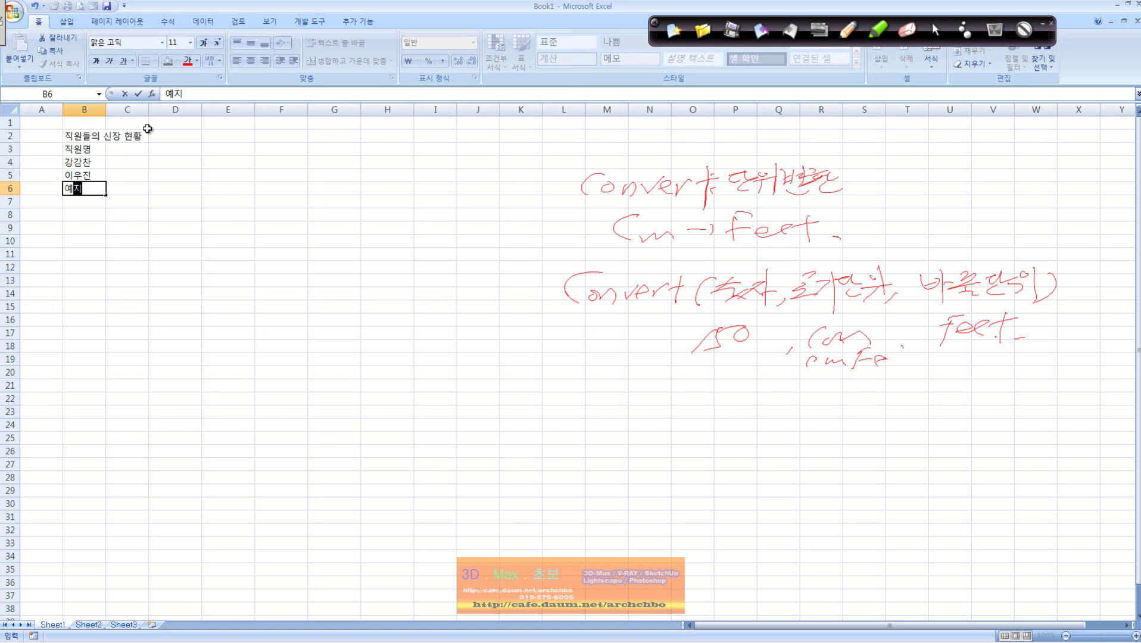
text(sgo)
key(Return)
text(qkrtjdwls)
key(Return)
text(dldnf)
key(BackSpace)
key(BackSpace)
key(BackSpace)
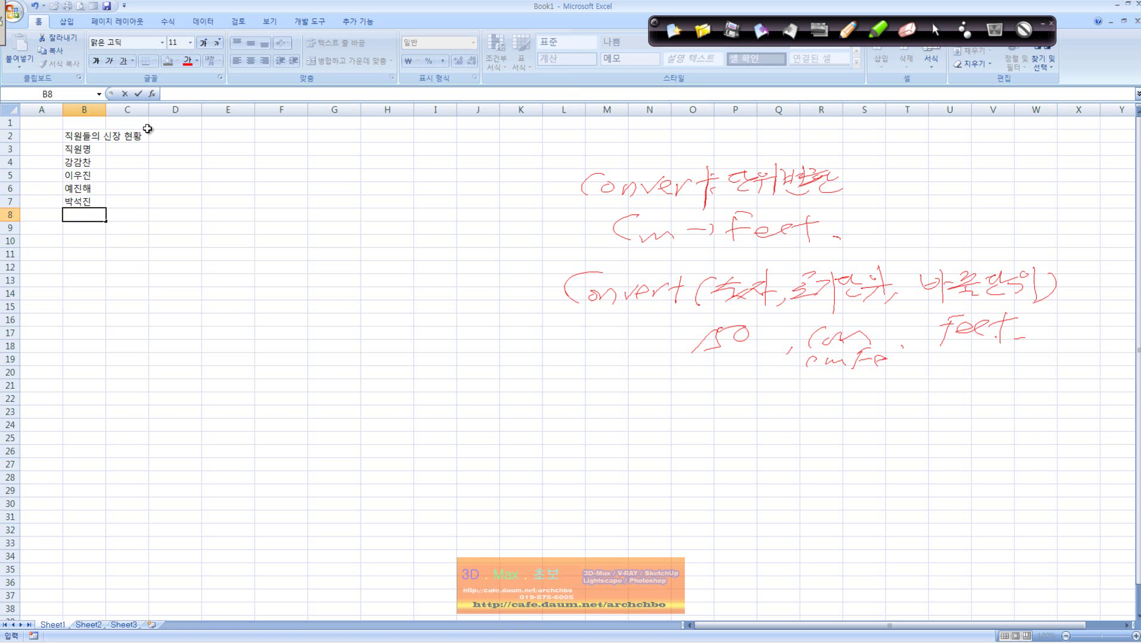
text(rlarlfehd)
key(Tab)
key(Up)
key(Up)
key(Up)
key(Up)
key(Up)
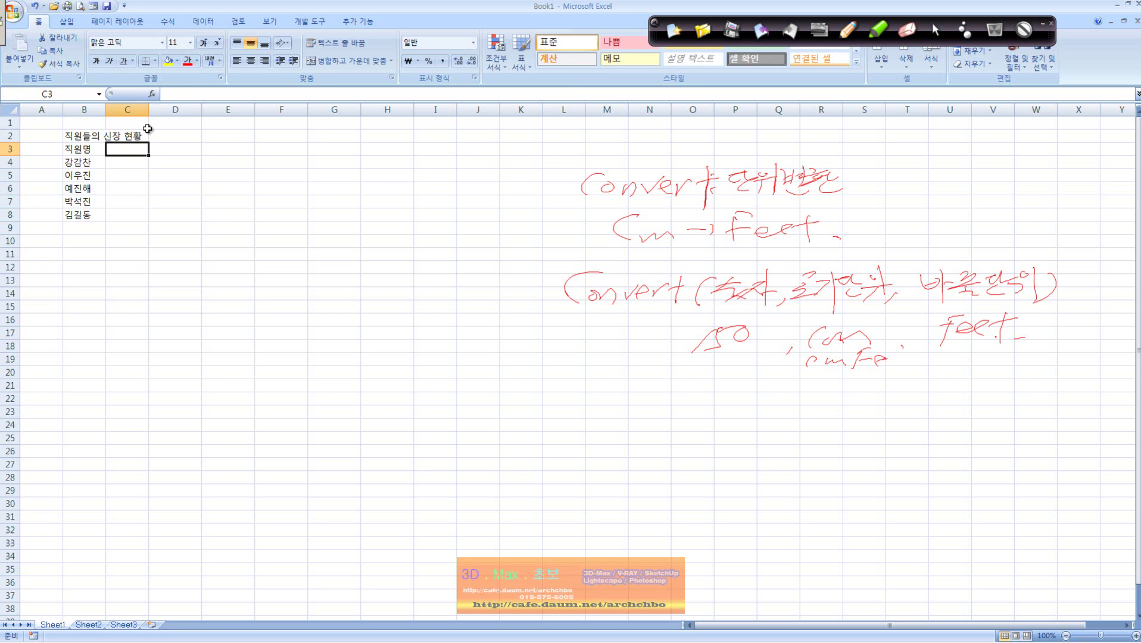
text(cm)
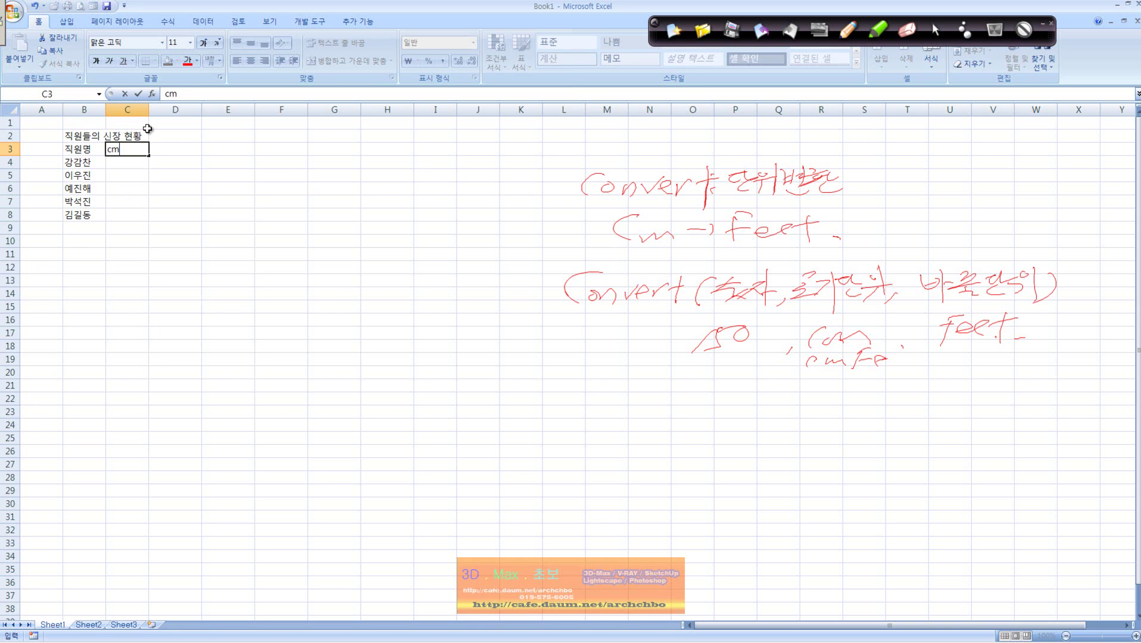
key(Escape)
text(ㅊ)
text(c)
text(m)
key(Return)
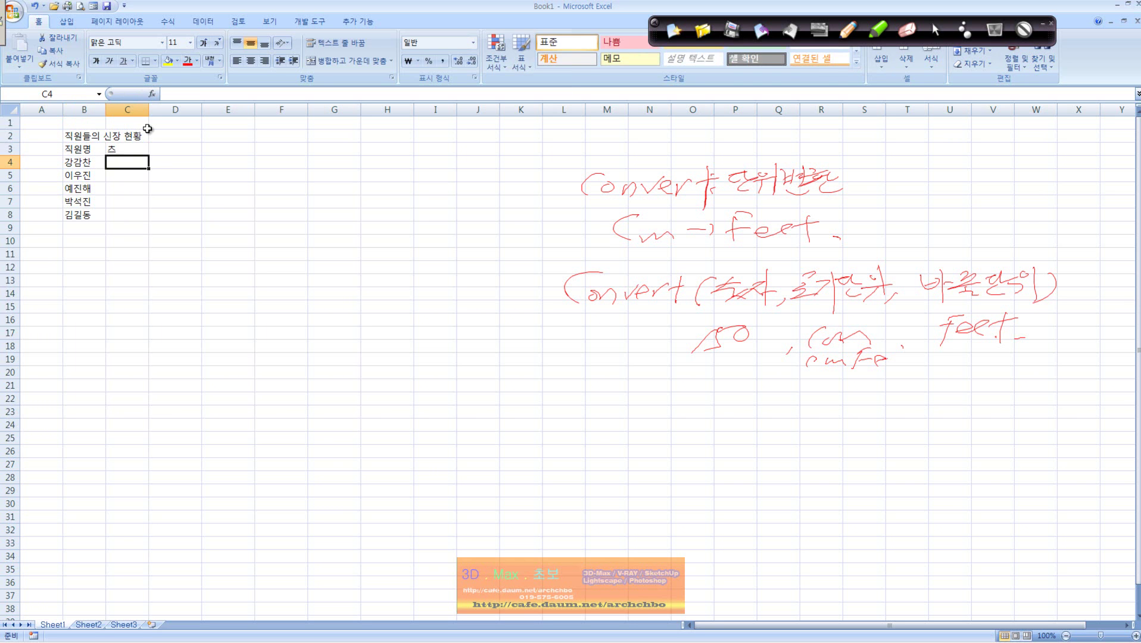
key(Up)
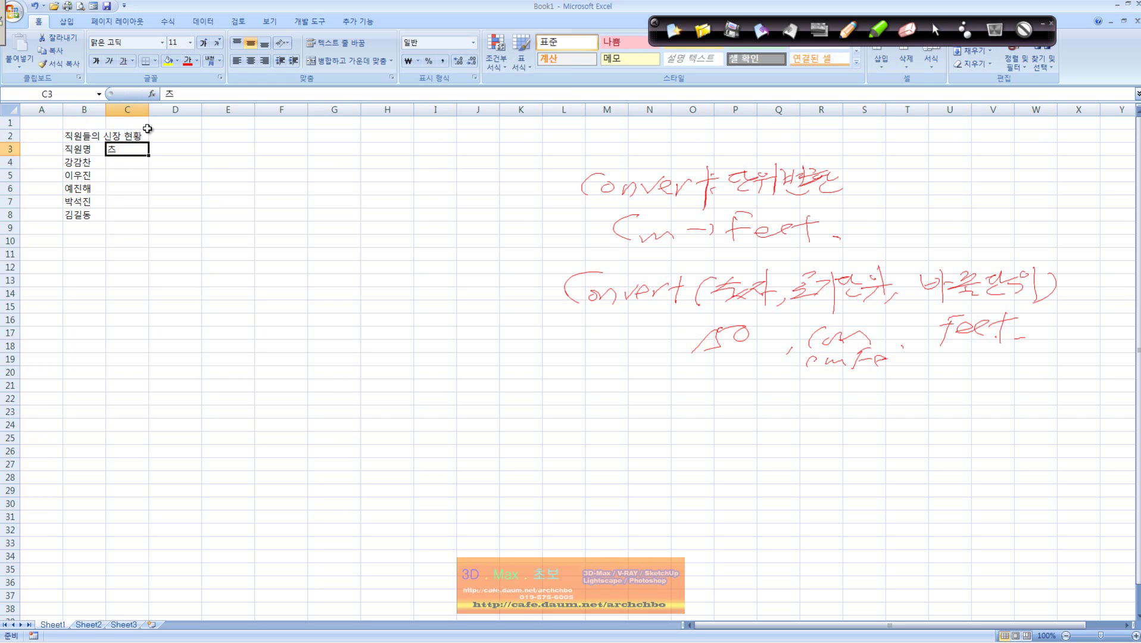
- Enter the unit headers "cm" without a space in C3 and "ft" in D3
text(c m)
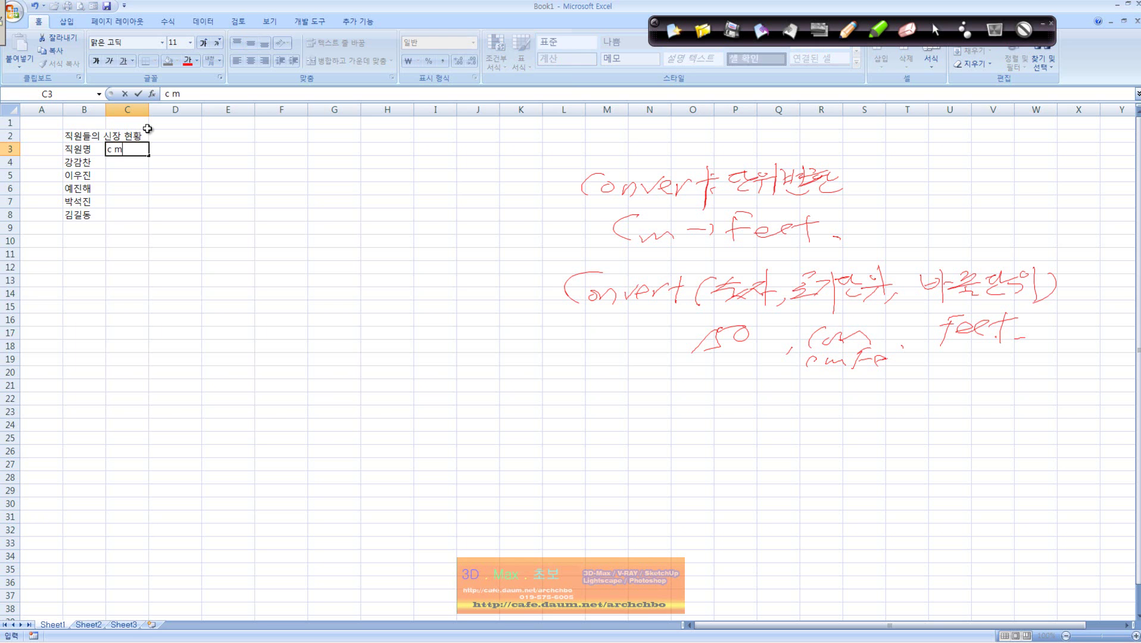
key(Return)
key(Up)
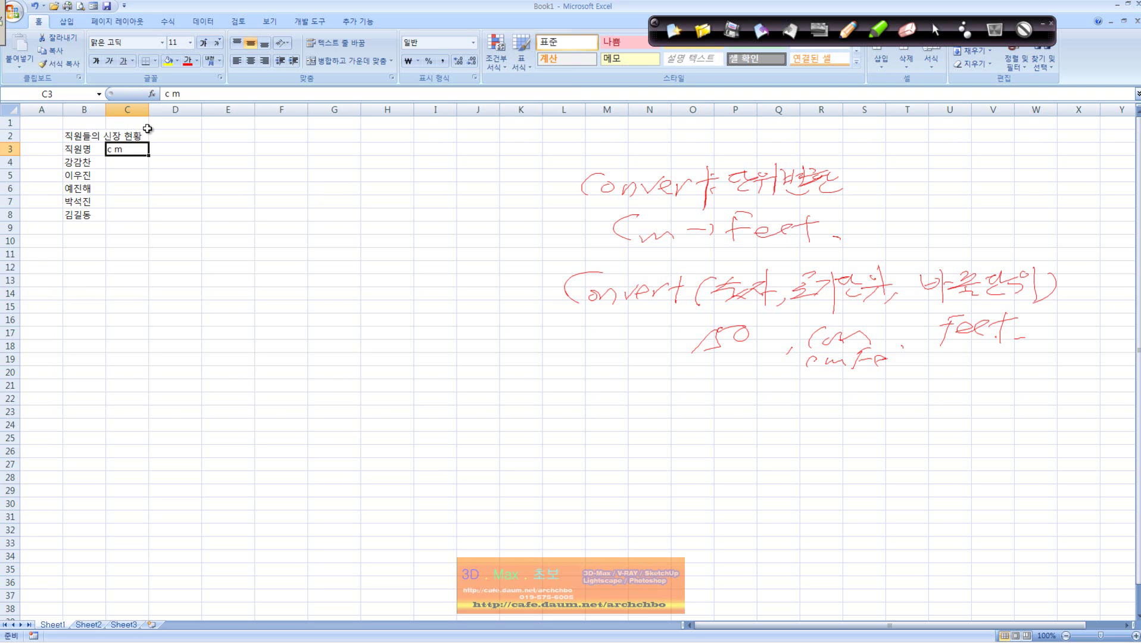
key(F2)
key(Left)
key(Left)
key(Delete)
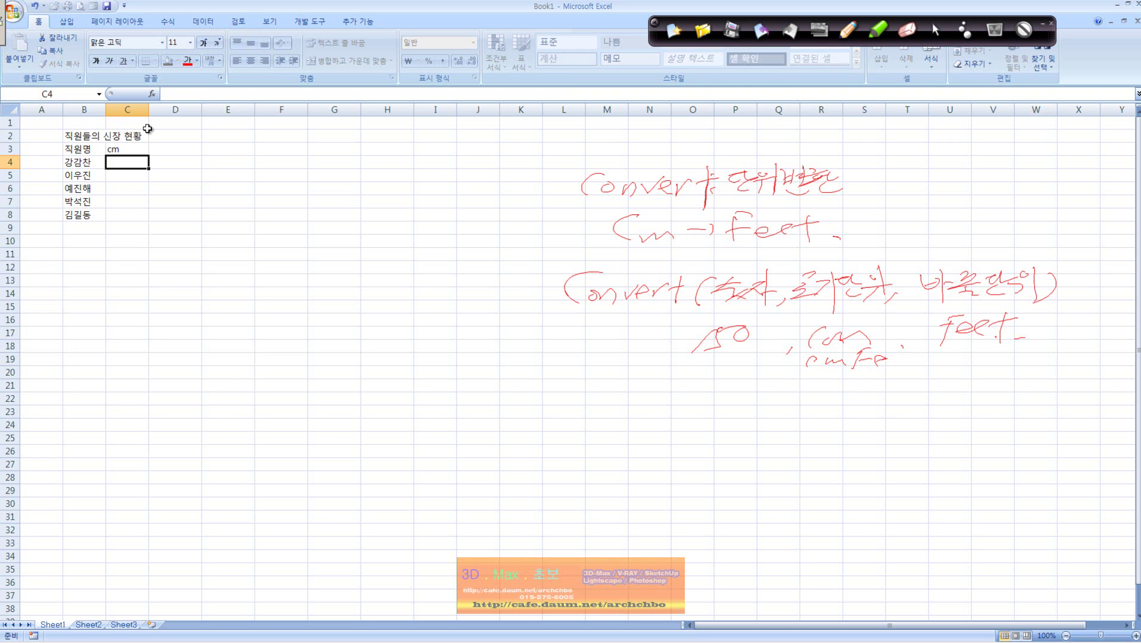
key(Tab)
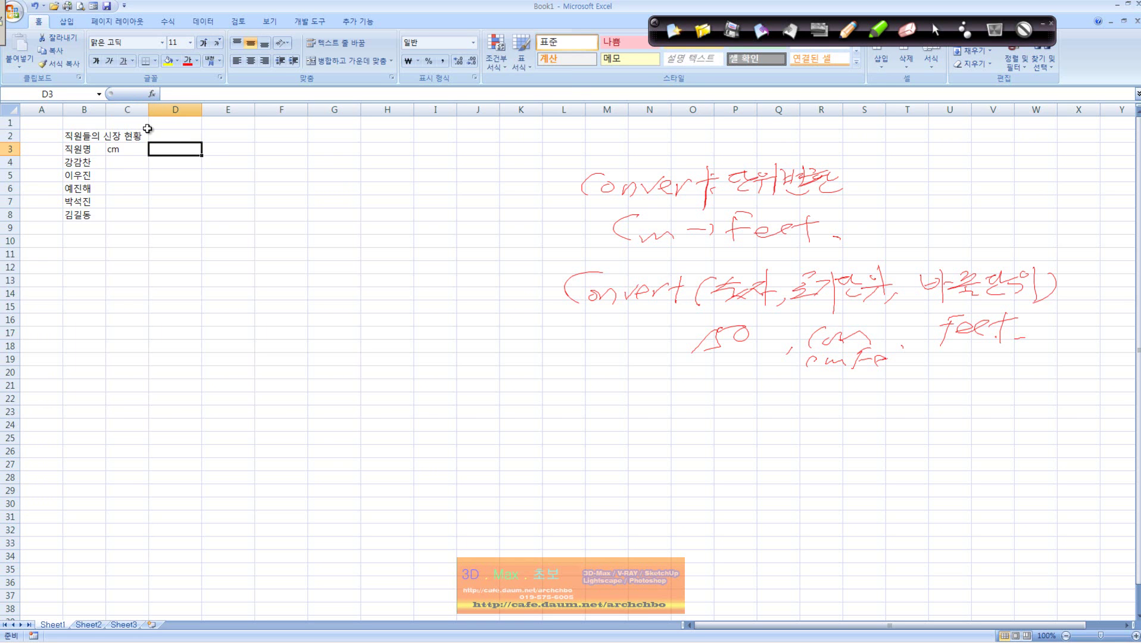
text(ft)
key(Return)
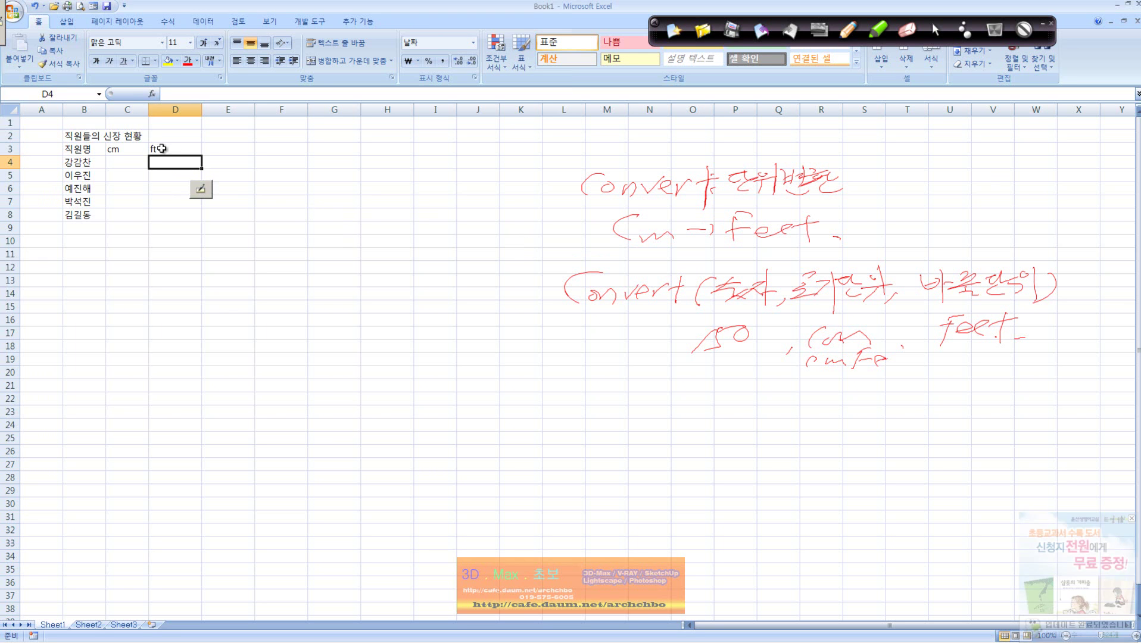
- Enter the employees' heights 170, 185, 165, 158 and 175.5 in C4:C8
click(138, 160)
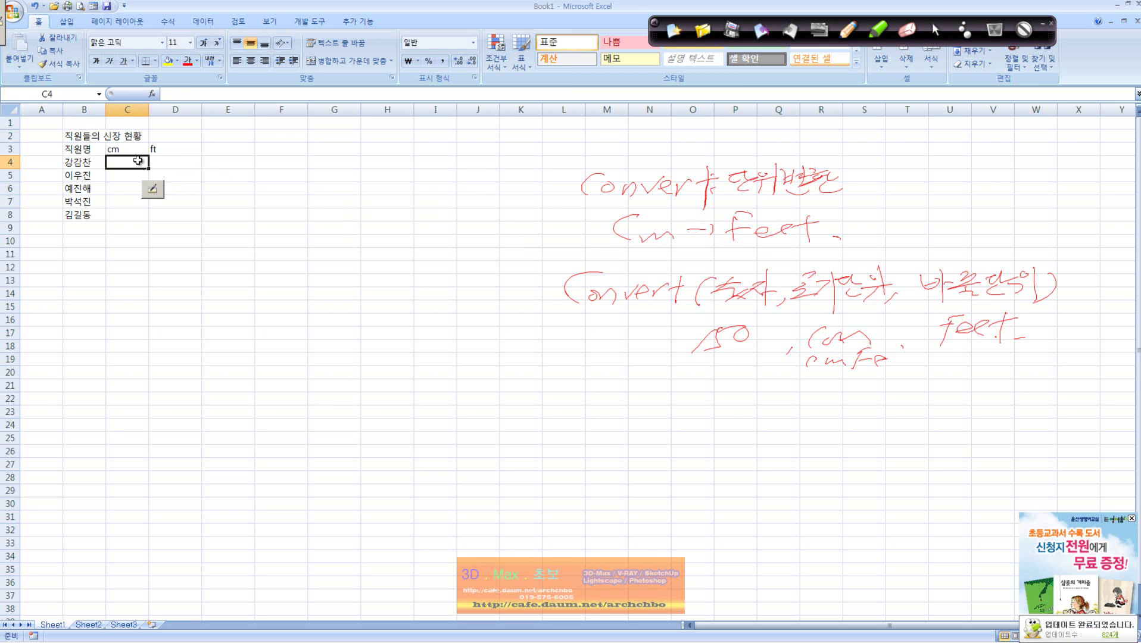
text(150)
key(Return)
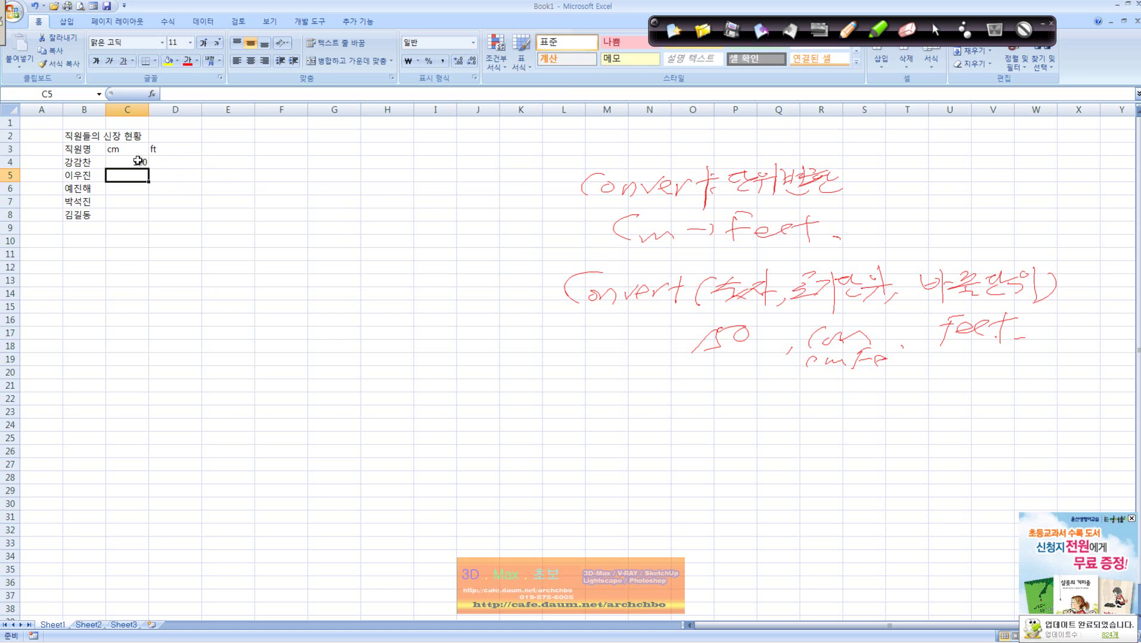
text(185)
key(Return)
text(165)
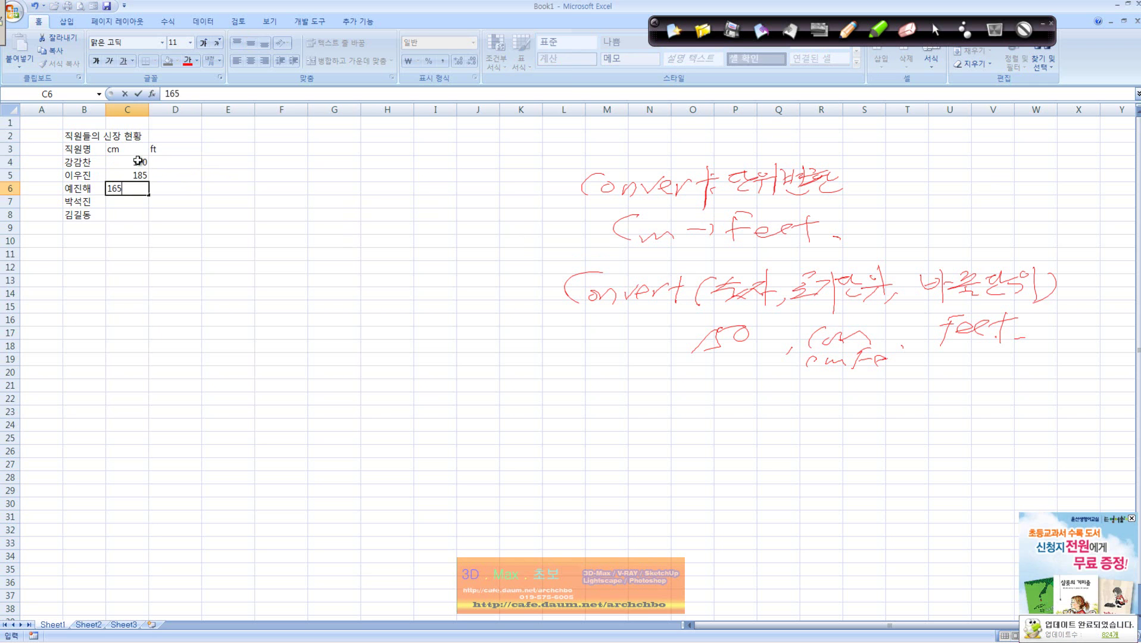
key(Return)
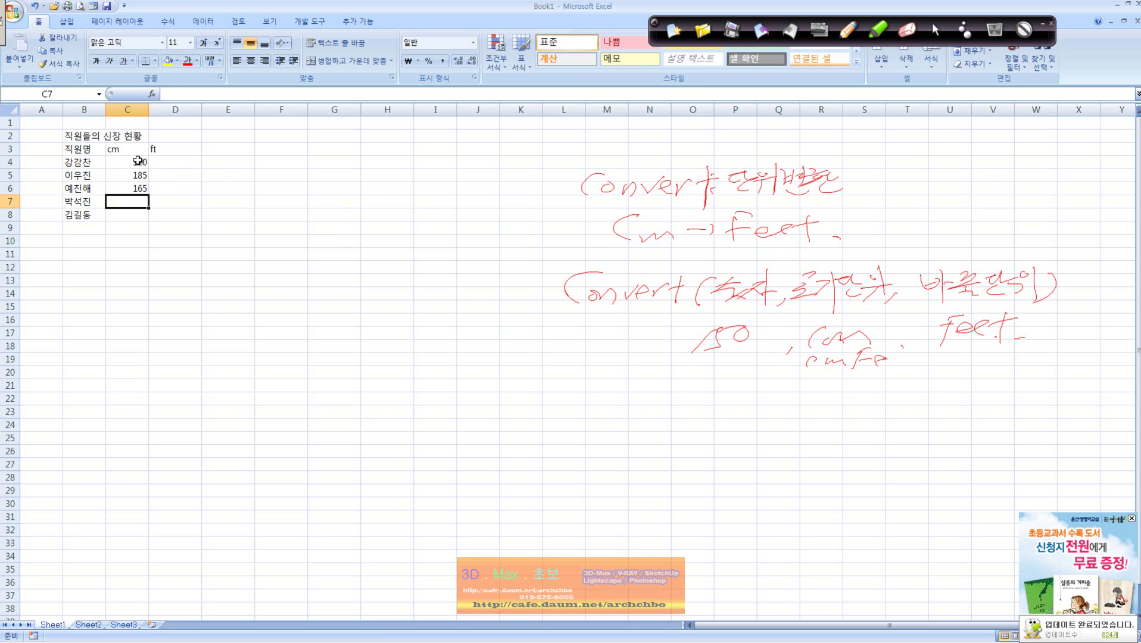
text(158)
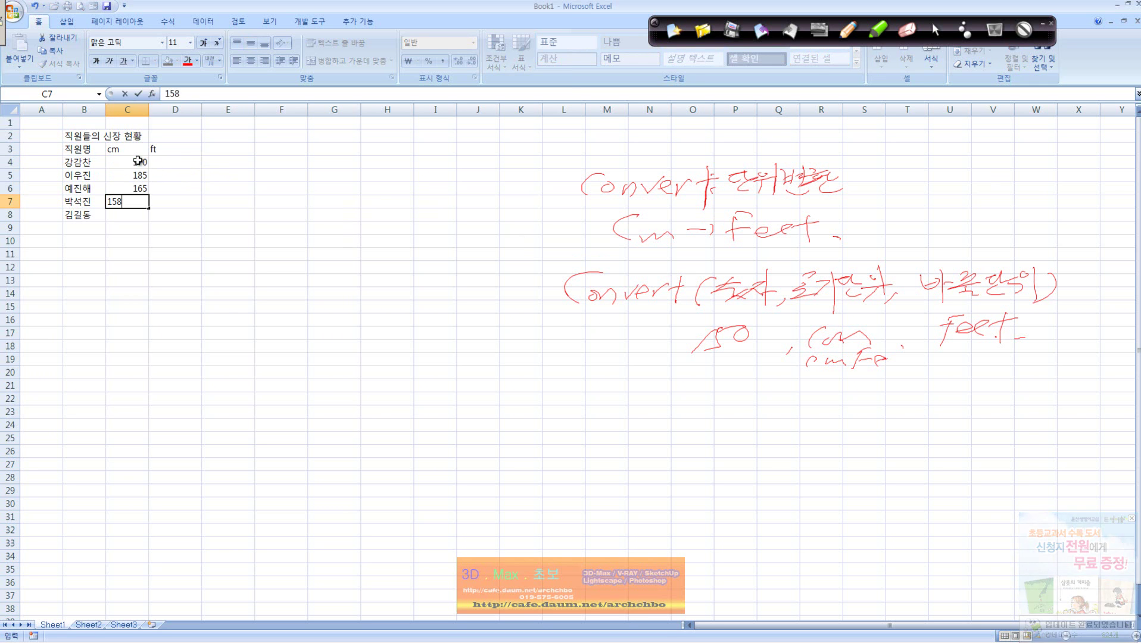
key(Return)
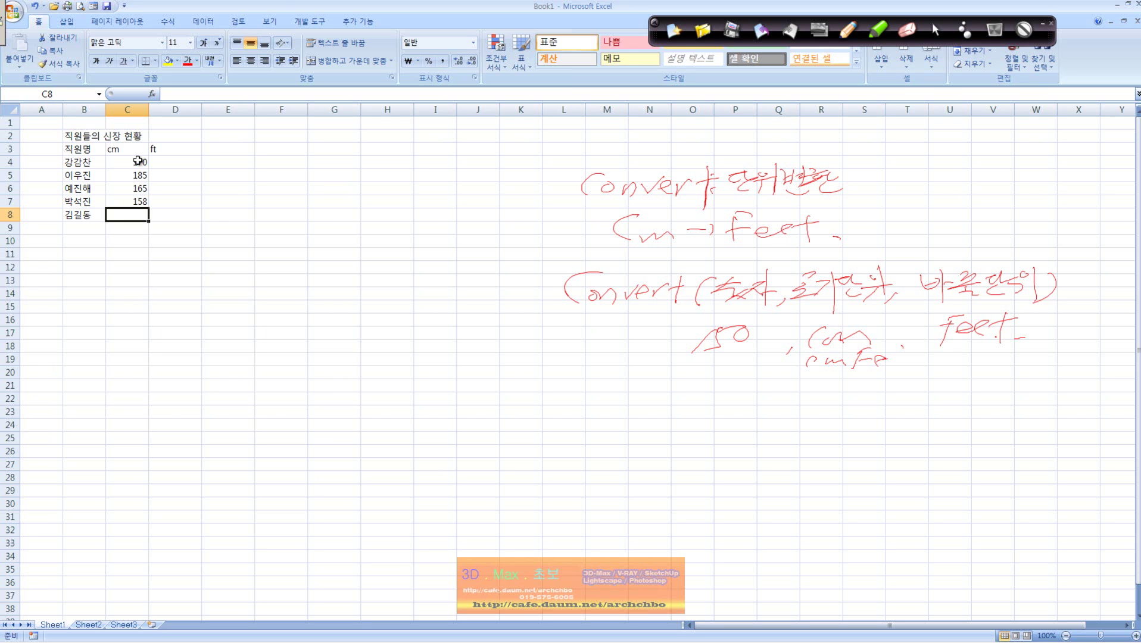
text(175.5)
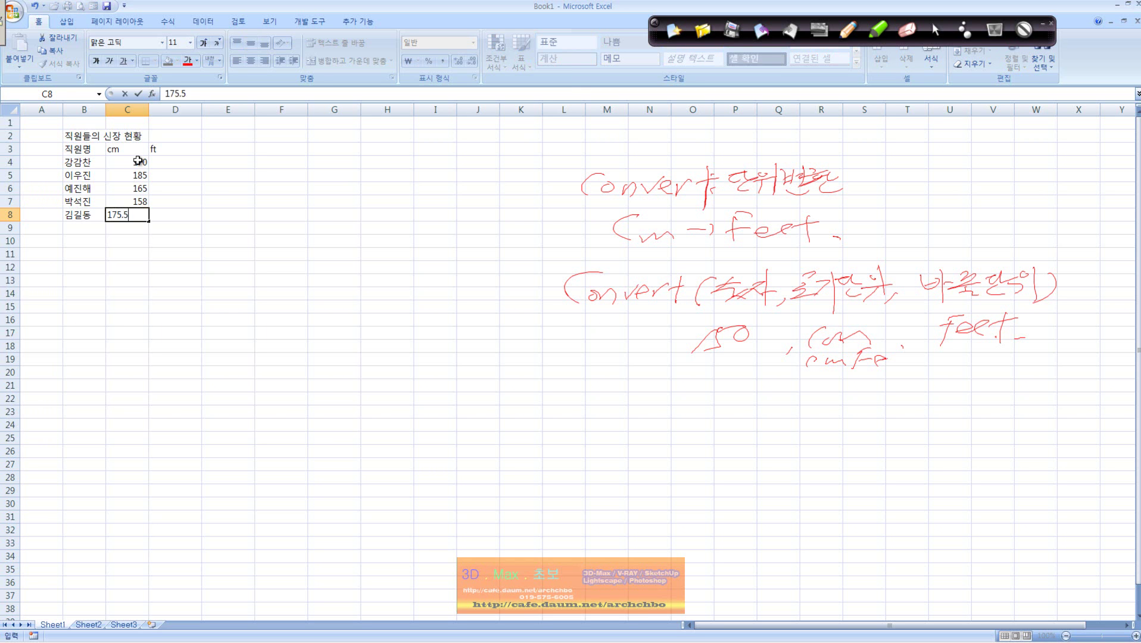
key(Return)
- Enter the formula =CONVERT(C4,$C$3,$D$3) in D4 to convert the first height from cm to ft
key(Right)
key(Up)
key(Up)
key(Up)
key(Up)
key(Up)
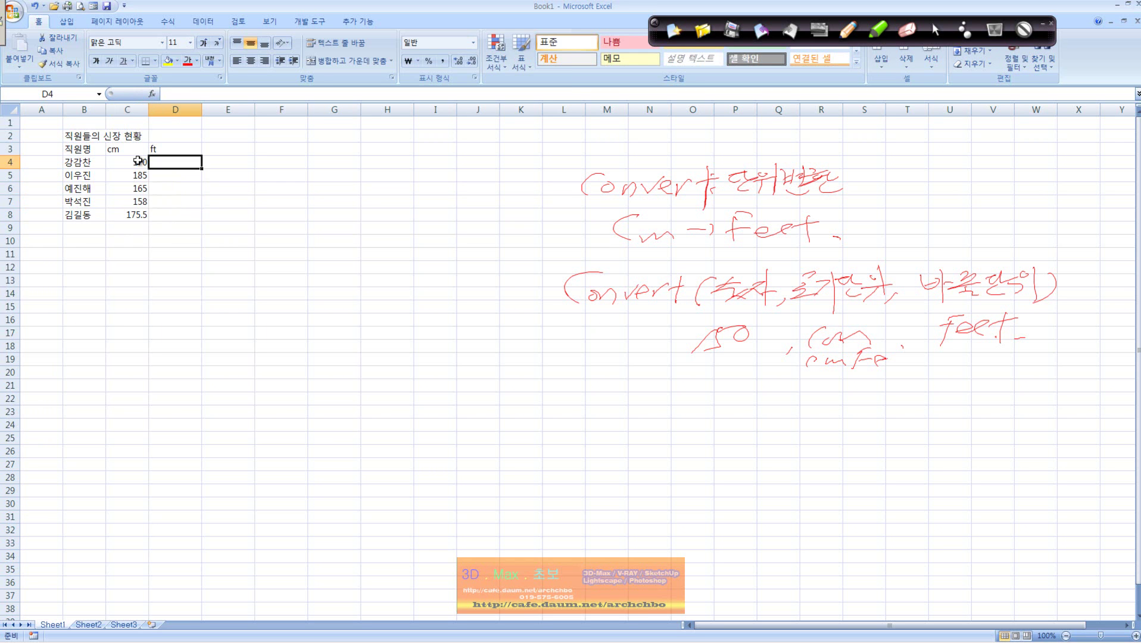
text(=coj)
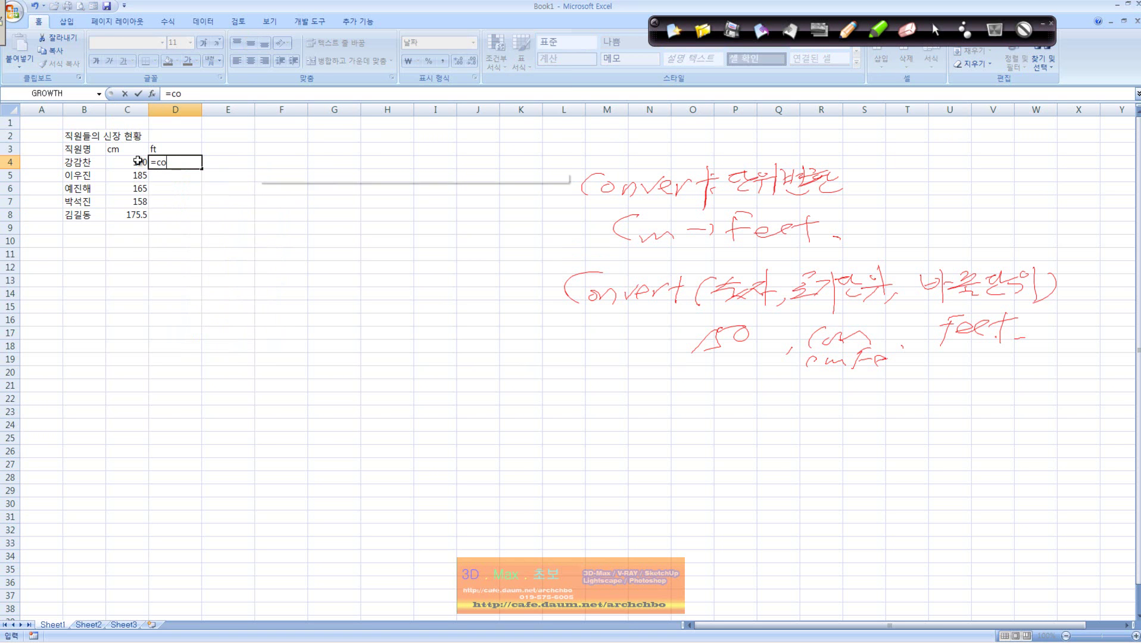
key(BackSpace)
text(nvert()
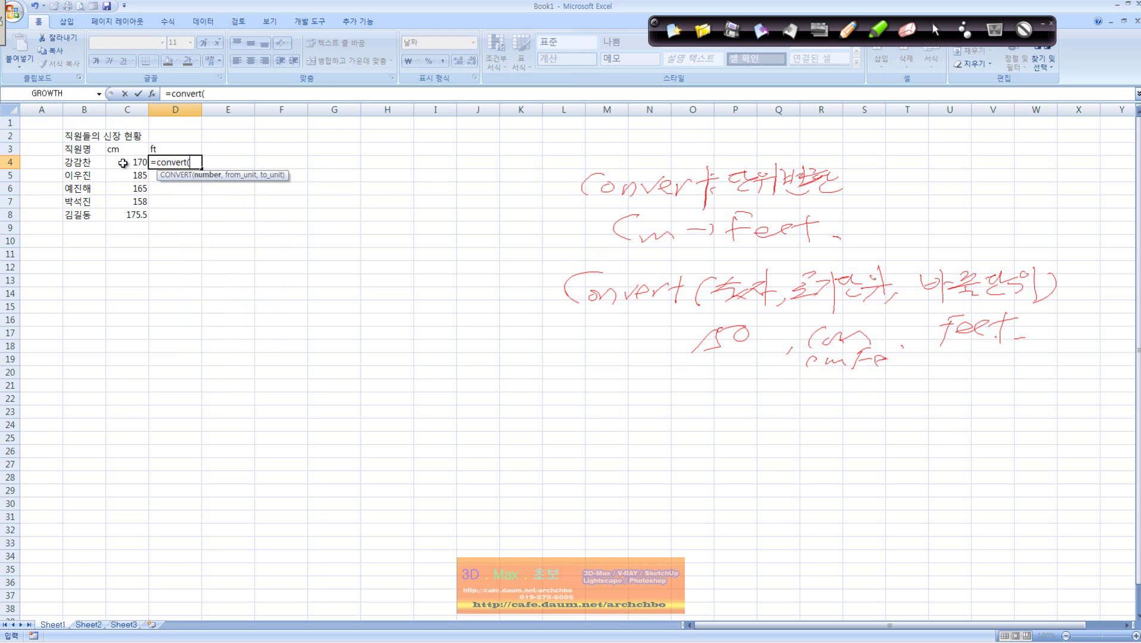
click(123, 162)
text(,)
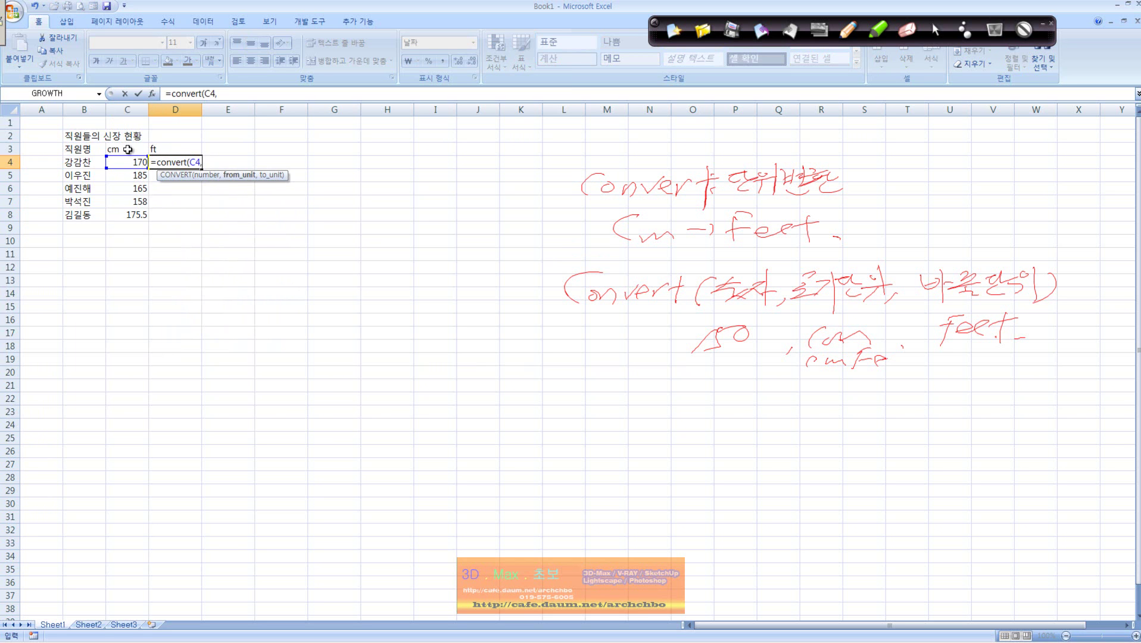
click(127, 149)
key(F4)
text(,)
click(168, 149)
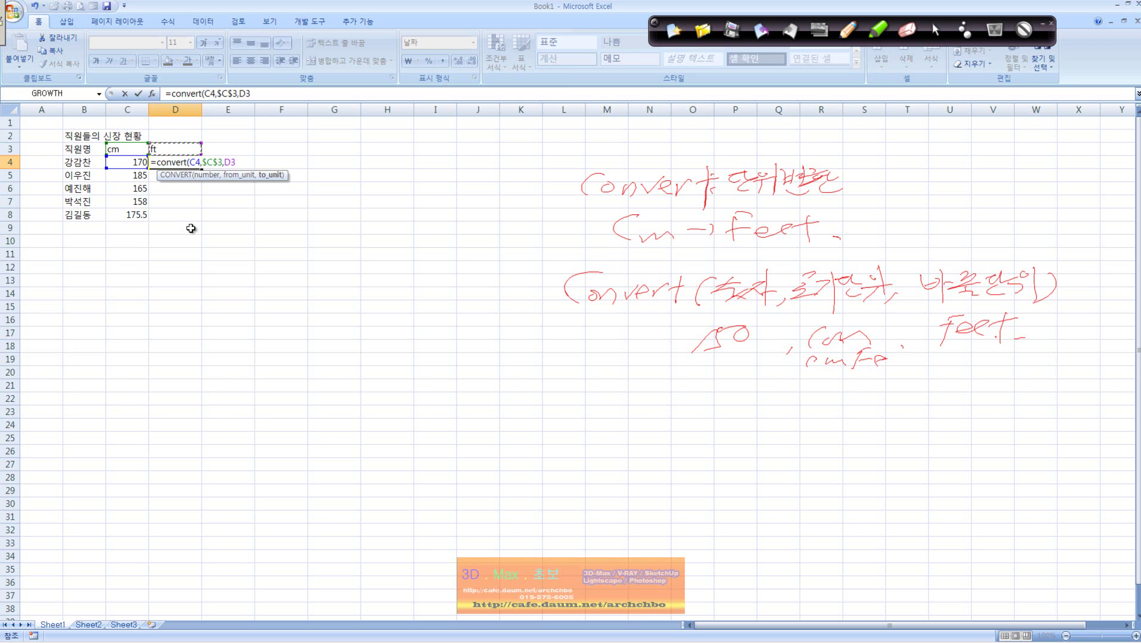
key(Return)
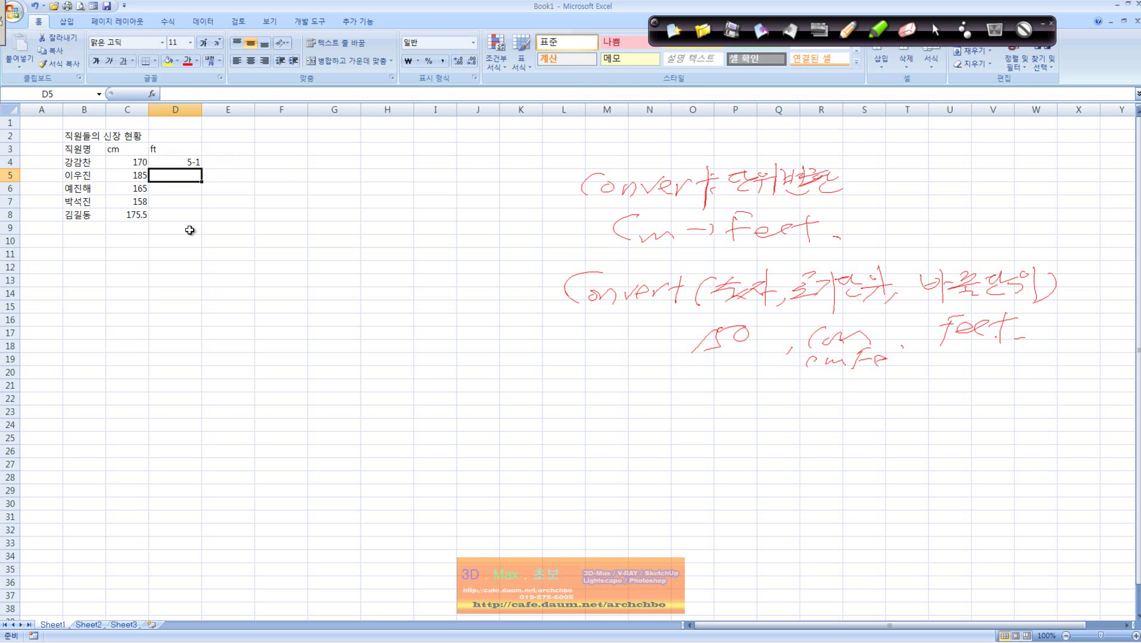
click(188, 163)
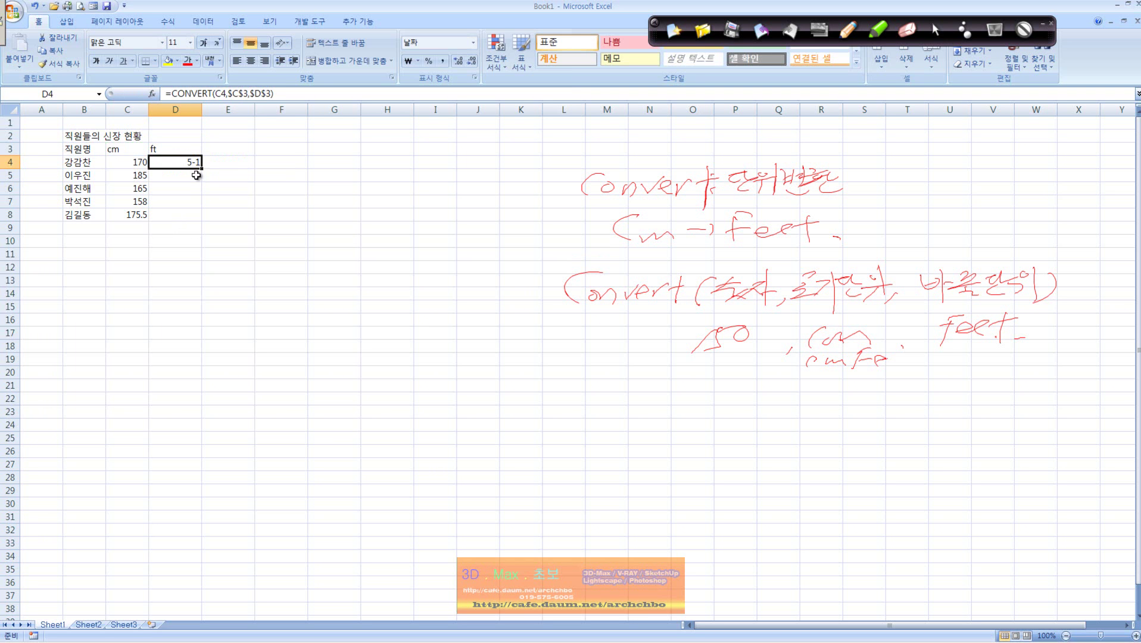
- Copy the D4 conversion formula down to D8 and format D4:D8 as Number with 0 decimal places
drag(203, 168, 205, 222)
right_click(189, 163)
key(Escape)
drag(189, 162, 185, 214)
right_click(186, 215)
click(146, 360)
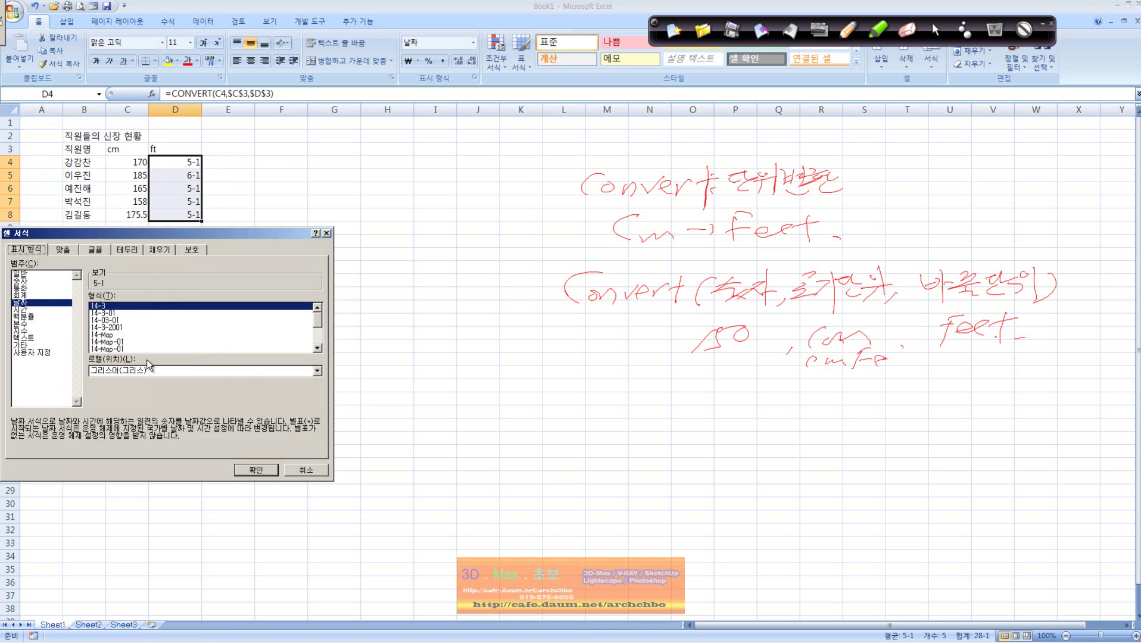
click(45, 281)
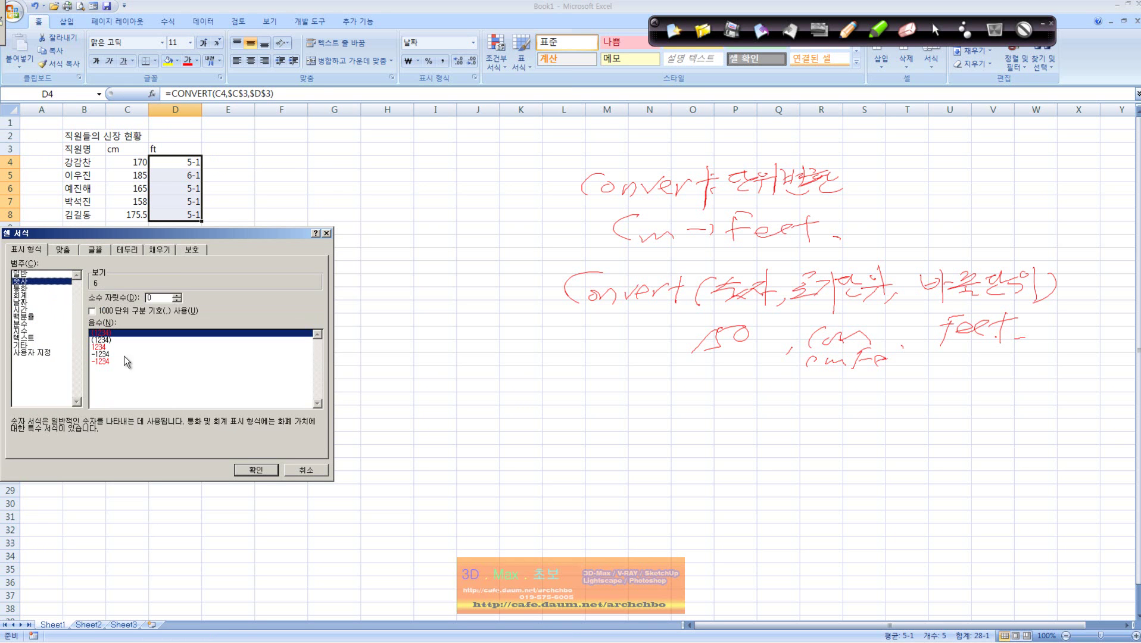
click(256, 470)
- Check the converted heights in D4:D8 cell by cell
click(237, 266)
click(182, 166)
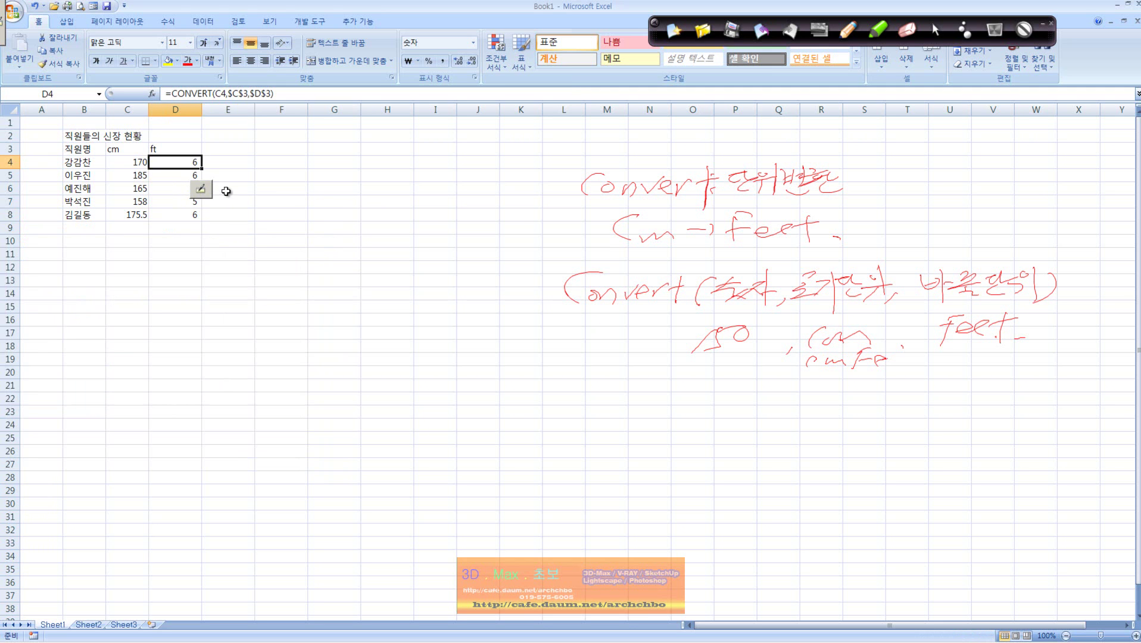
key(Down)
key(Down)
key(Down)
key(Down)
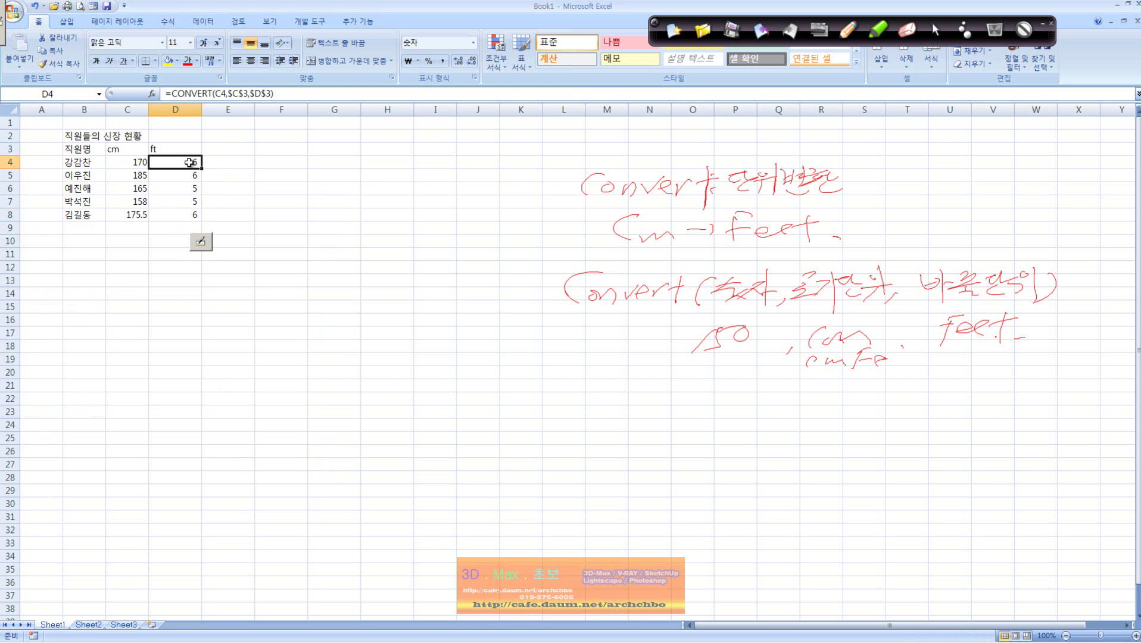
drag(189, 162, 188, 216)
click(210, 216)
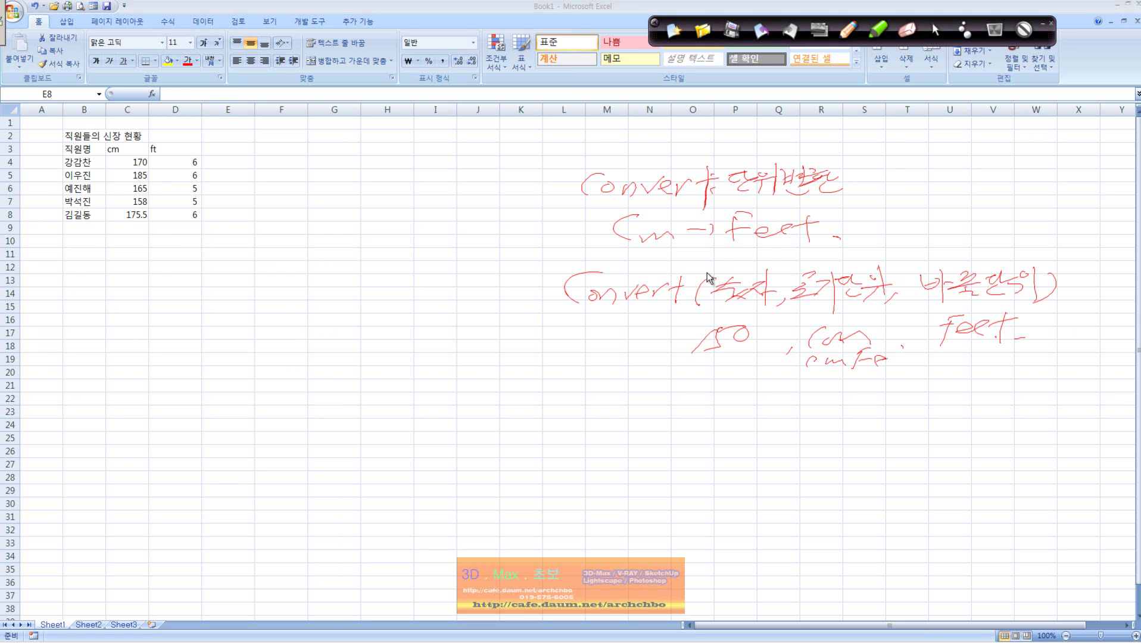
- Clear the handwritten notes and handwrite the red category headings ① 무게및 질량, ② 거리 and ③ 시간 below the table
click(937, 33)
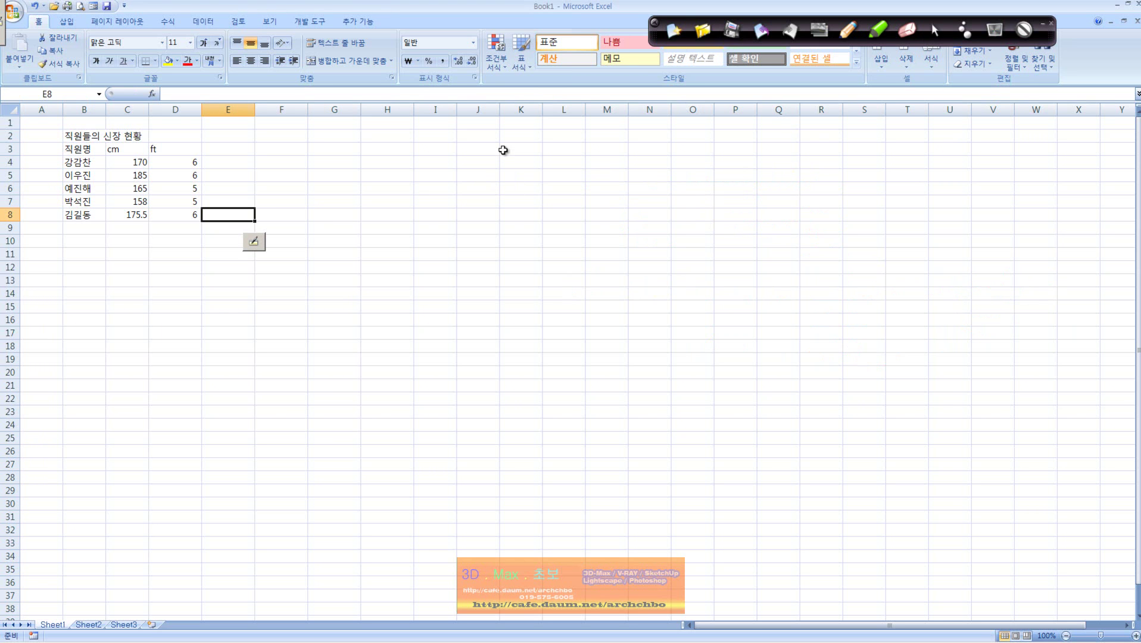
click(848, 30)
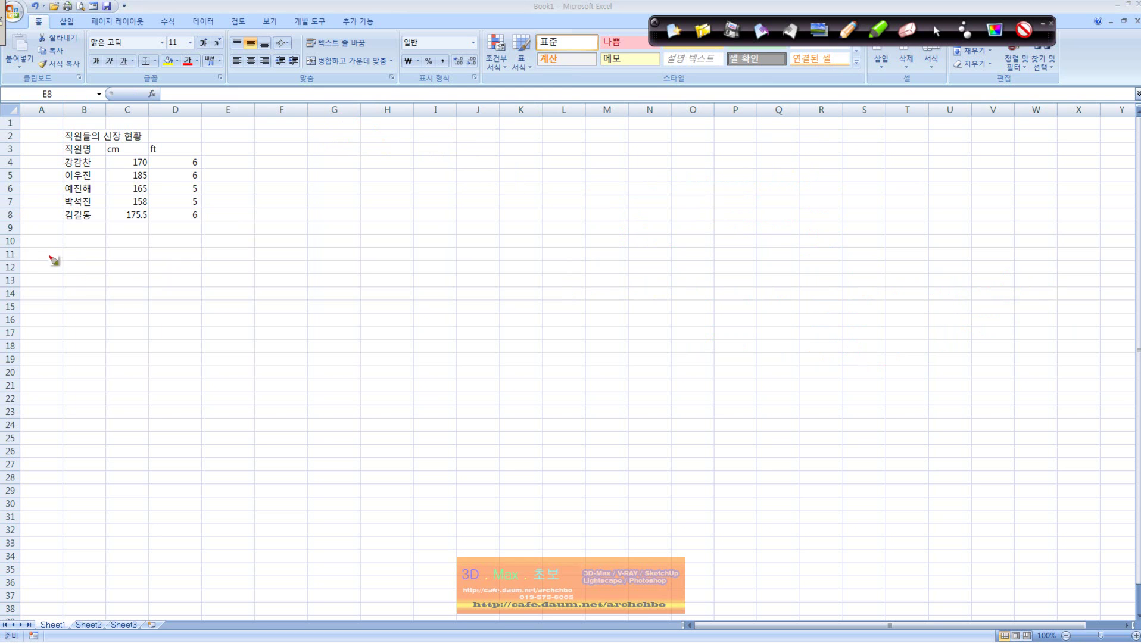
mouse_move(55, 263)
mouse_down()
mouse_move(54, 278)
mouse_move(65, 262)
mouse_move(100, 262)
mouse_up()
mouse_move(89, 271)
mouse_down()
mouse_move(92, 288)
mouse_move(201, 278)
mouse_up()
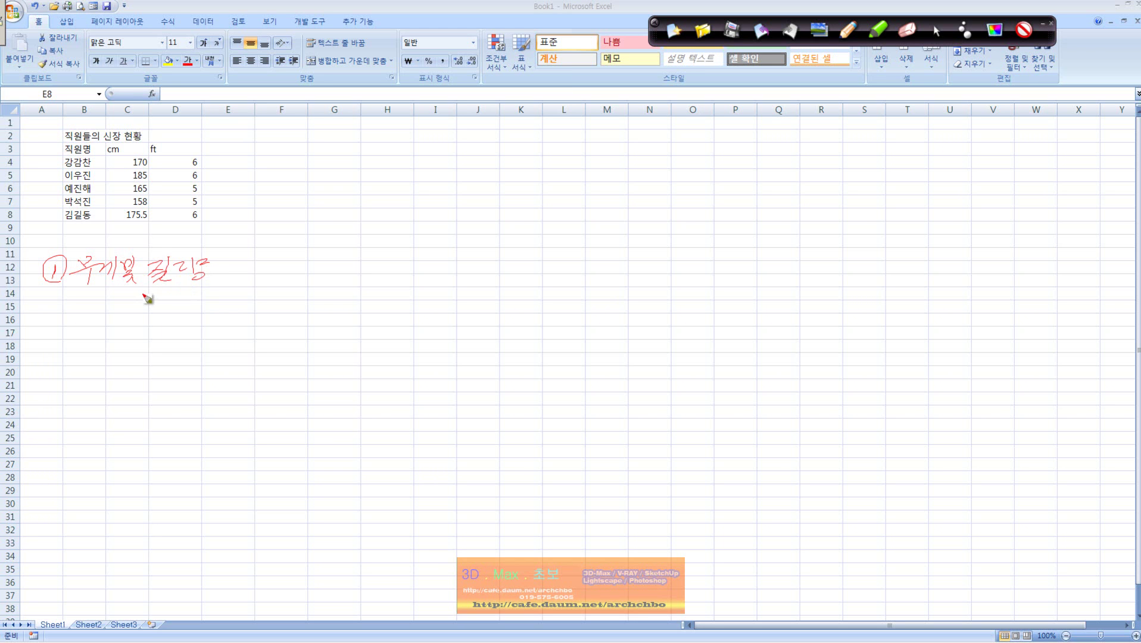
mouse_move(48, 346)
mouse_down()
mouse_move(51, 371)
mouse_move(86, 357)
mouse_move(94, 371)
mouse_move(122, 365)
mouse_up()
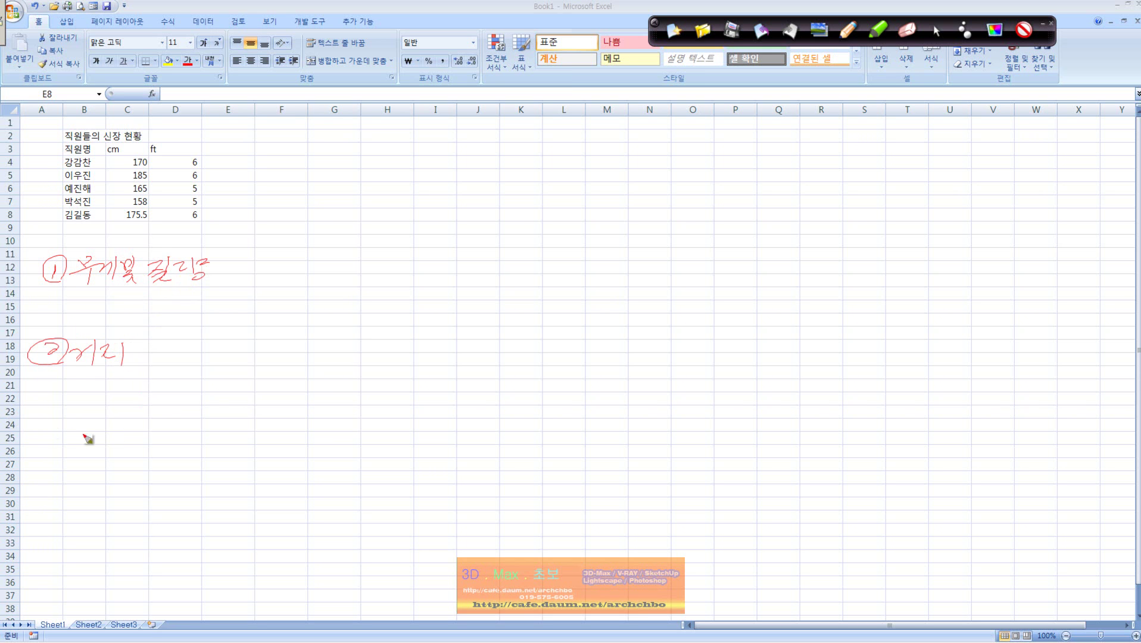
mouse_move(48, 437)
mouse_down()
mouse_move(60, 425)
mouse_move(89, 444)
mouse_move(127, 427)
mouse_move(131, 448)
mouse_up()
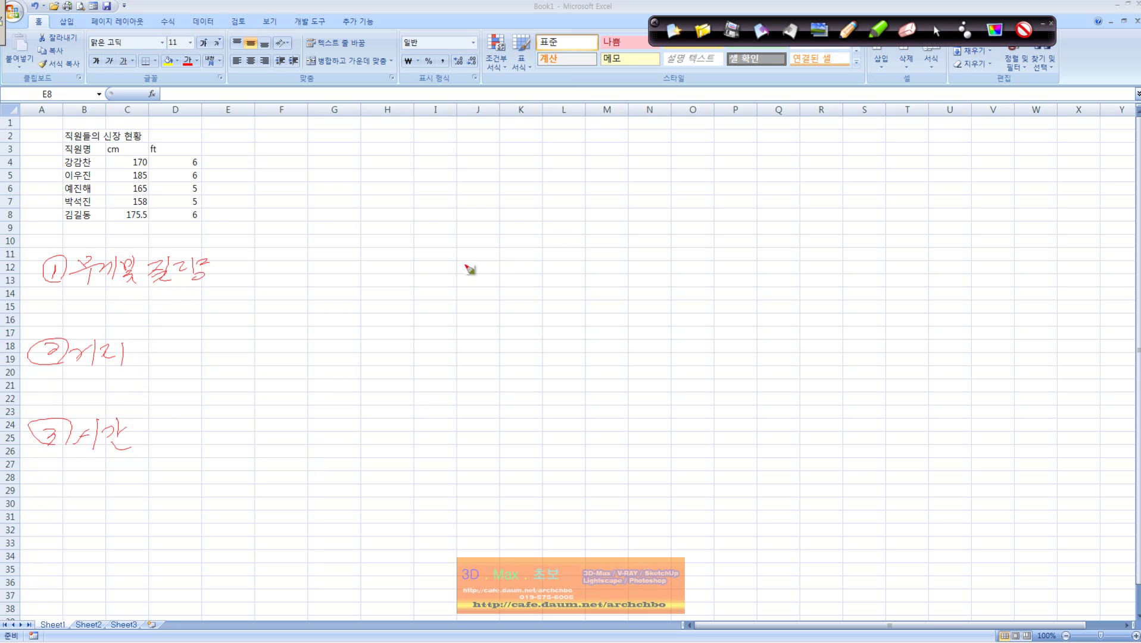
- Handwrite the category headings ④ 압력, ⑤ 강도 and ⑥ 에너지 in a second column around columns J to M
drag(489, 256, 499, 265)
drag(496, 263, 525, 257)
mouse_move(506, 259)
mouse_down()
mouse_move(503, 273)
mouse_move(523, 258)
mouse_move(571, 268)
mouse_move(587, 254)
mouse_move(607, 277)
mouse_up()
click(494, 315)
mouse_move(495, 349)
mouse_down()
mouse_move(500, 371)
mouse_move(516, 352)
mouse_move(555, 355)
mouse_move(546, 347)
mouse_move(548, 365)
mouse_move(588, 341)
mouse_move(603, 359)
mouse_up()
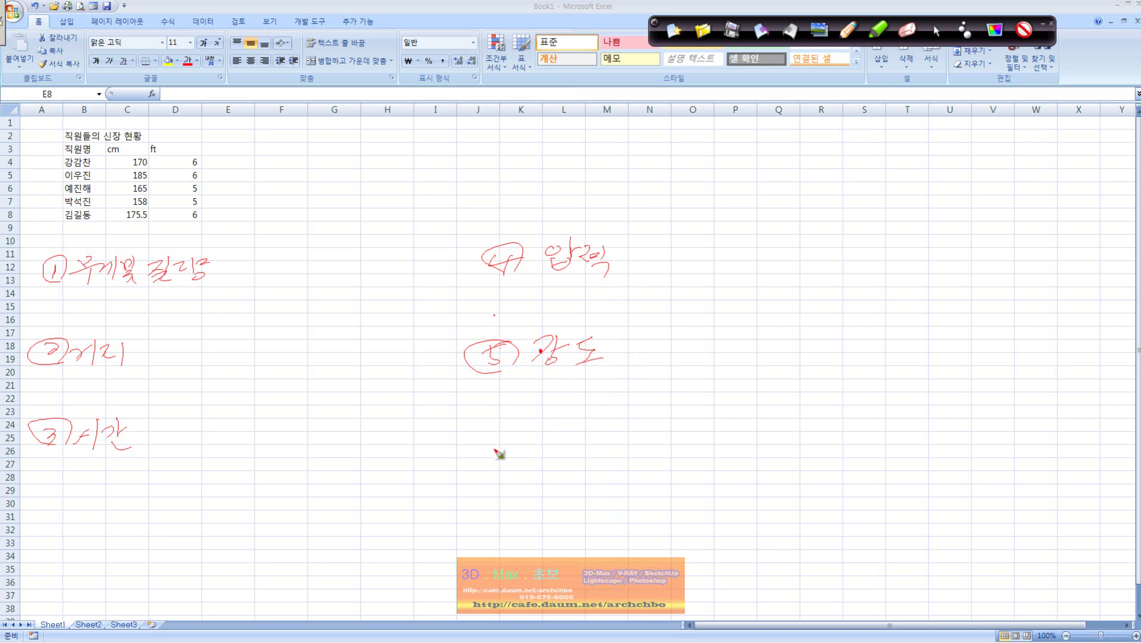
mouse_move(500, 440)
mouse_down()
mouse_move(497, 461)
mouse_move(509, 467)
mouse_move(548, 449)
mouse_move(556, 474)
mouse_move(598, 471)
mouse_up()
drag(604, 454, 627, 478)
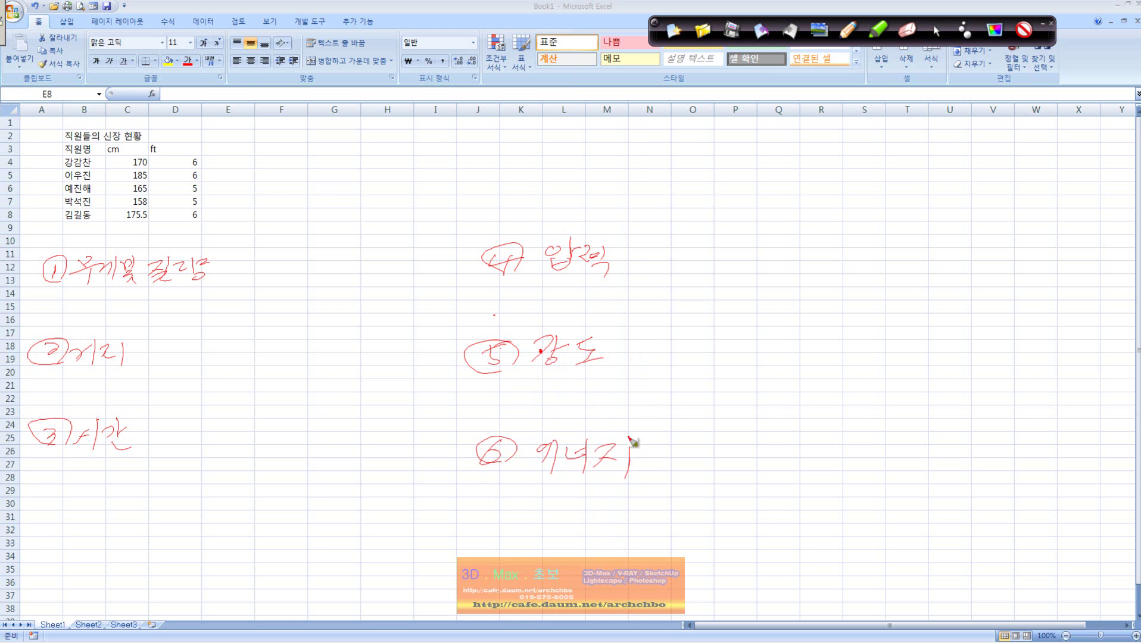
- Handwrite the category headings ⑦ 힘, ⑧ 온도 and ⑨ 액체량 in a third column around columns S to U
mouse_move(883, 239)
mouse_down()
mouse_move(869, 250)
mouse_move(880, 258)
mouse_move(853, 255)
mouse_up()
mouse_move(857, 243)
mouse_down()
mouse_move(872, 258)
mouse_move(917, 250)
mouse_up()
drag(922, 226, 924, 262)
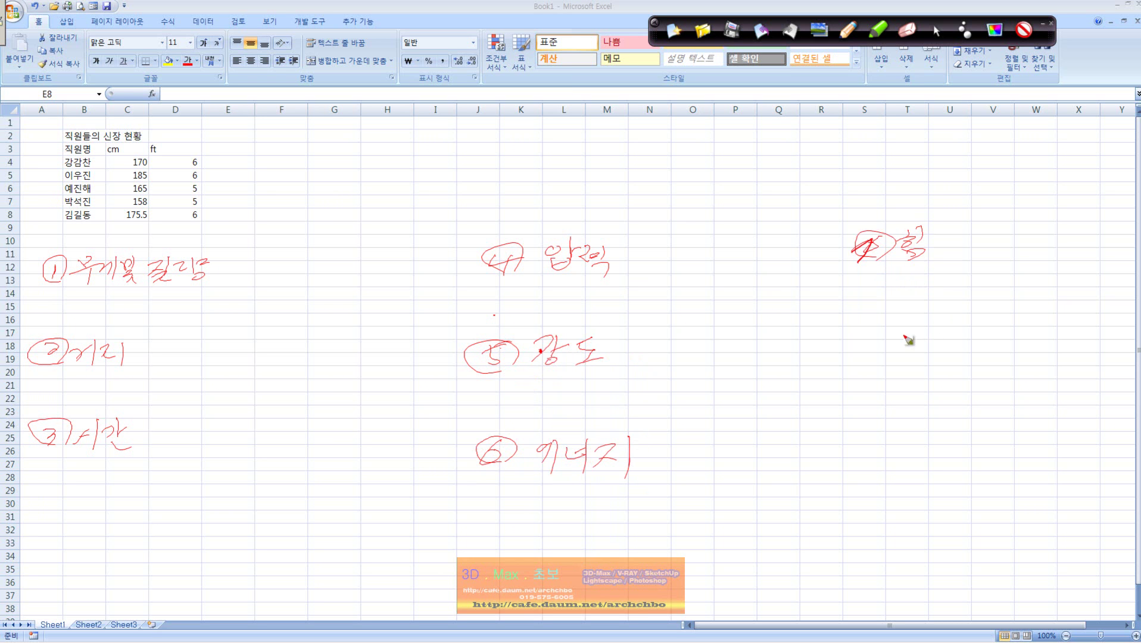
mouse_move(865, 336)
mouse_down()
mouse_move(884, 359)
mouse_move(951, 356)
mouse_up()
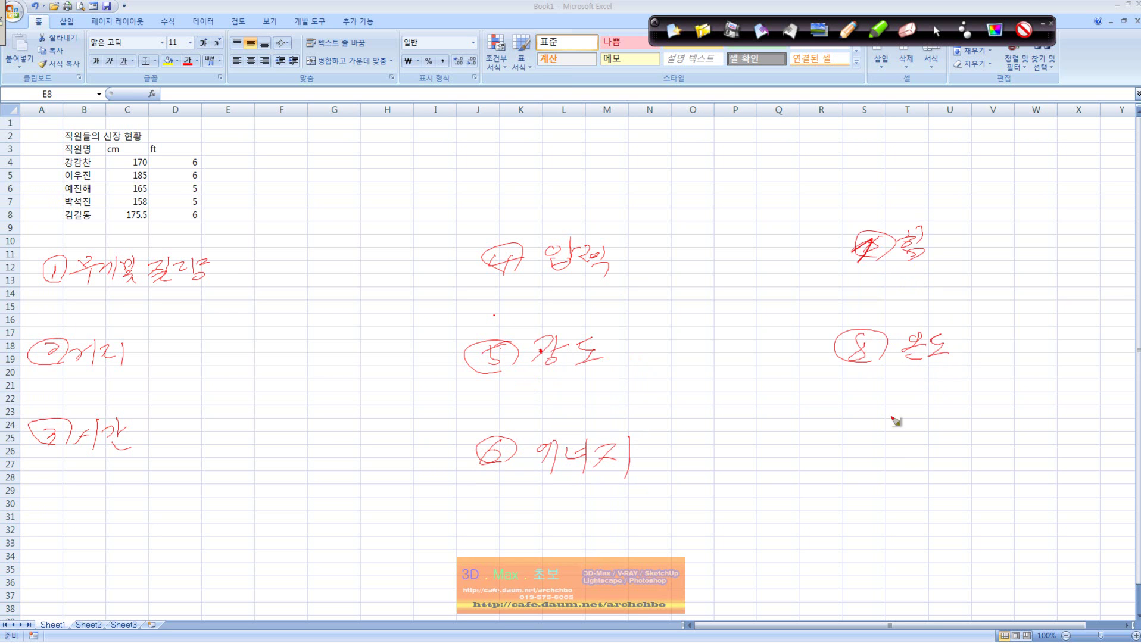
mouse_move(862, 444)
mouse_down()
mouse_move(848, 451)
mouse_move(866, 441)
mouse_move(896, 463)
mouse_move(921, 461)
mouse_up()
drag(927, 441, 927, 480)
mouse_move(949, 439)
mouse_down()
mouse_move(963, 445)
mouse_move(954, 471)
mouse_up()
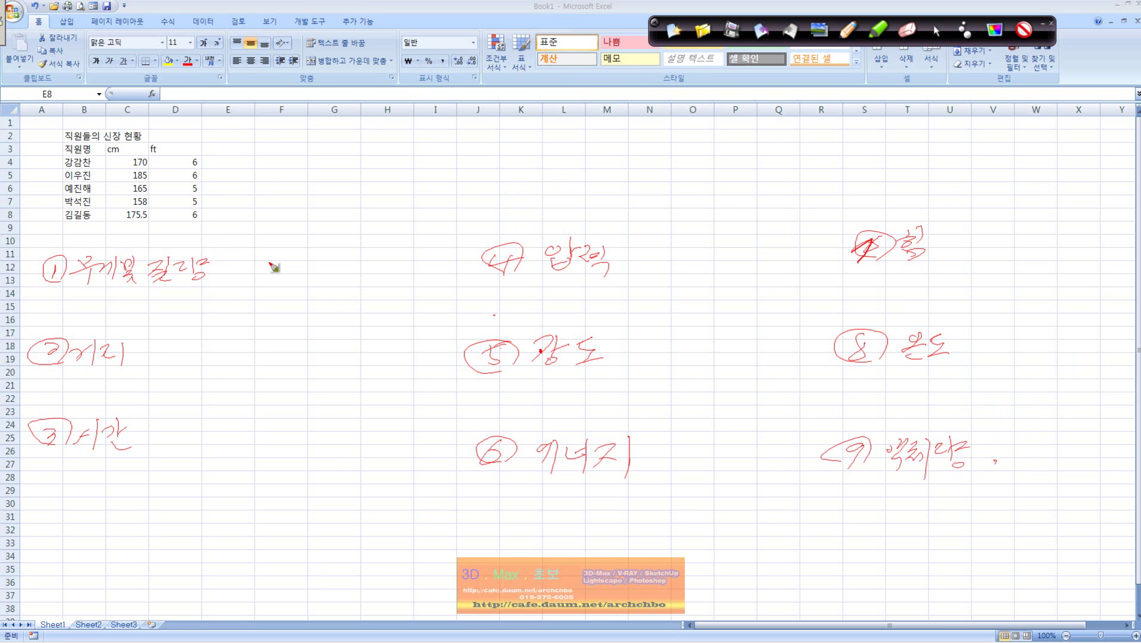
- Handwrite the mass units beside heading ①: 그램 g, 파운드질량 lbm, 원자질량단위 u and 온스질량 ozm
click(216, 256)
click(215, 275)
mouse_move(226, 260)
mouse_down()
mouse_move(237, 278)
mouse_move(249, 257)
mouse_move(247, 280)
mouse_move(293, 270)
mouse_move(280, 262)
mouse_move(302, 273)
mouse_move(277, 267)
mouse_up()
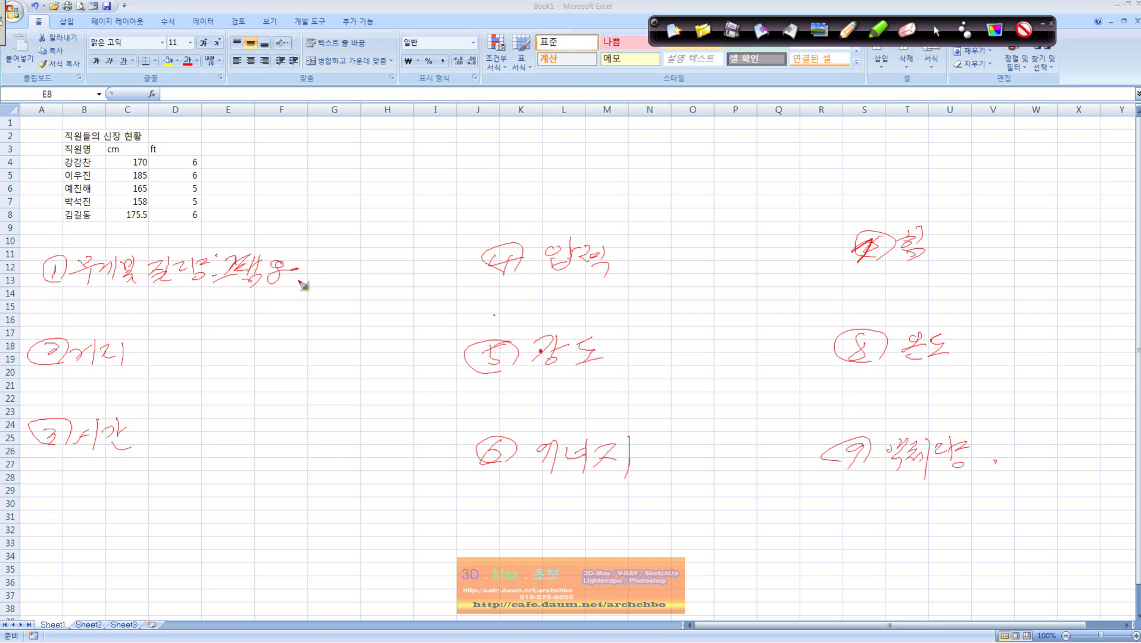
mouse_move(231, 310)
mouse_down()
mouse_move(273, 317)
mouse_move(319, 303)
mouse_move(324, 321)
mouse_move(385, 311)
mouse_up()
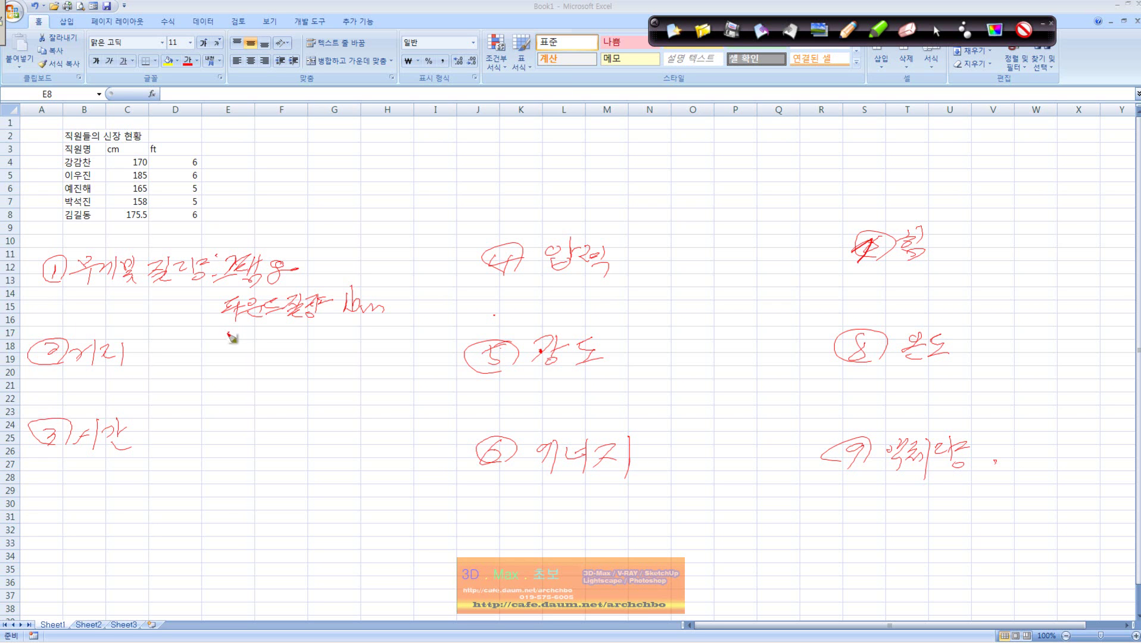
mouse_move(235, 325)
mouse_down()
mouse_move(269, 344)
mouse_move(329, 329)
mouse_move(327, 349)
mouse_move(371, 333)
mouse_move(385, 336)
mouse_move(380, 349)
mouse_move(419, 354)
mouse_up()
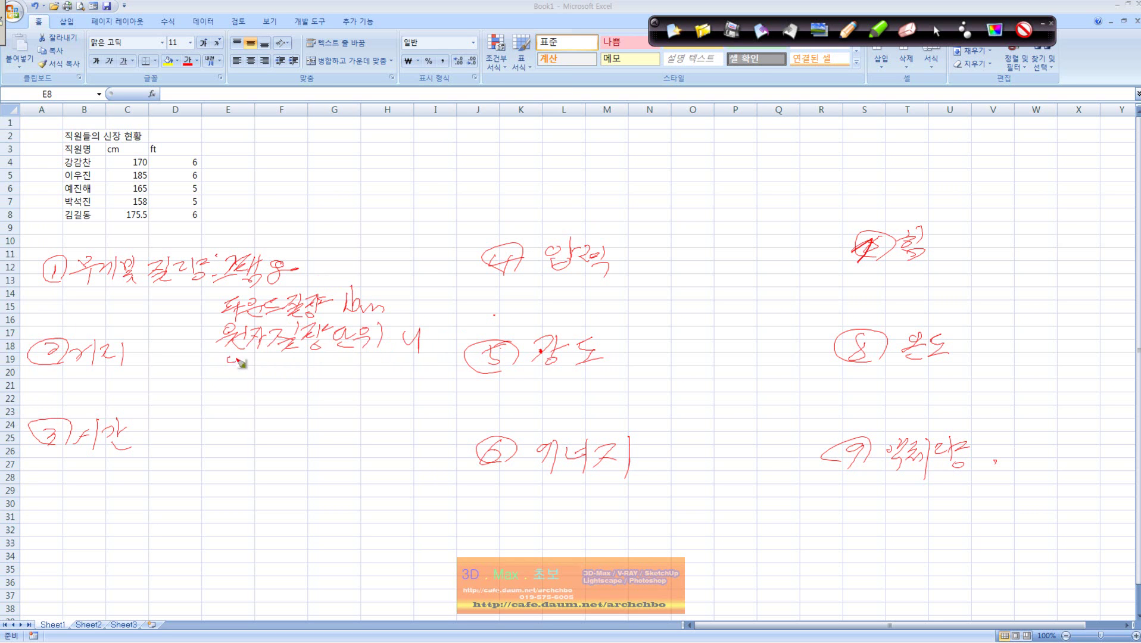
mouse_move(245, 359)
mouse_down()
mouse_move(261, 372)
mouse_move(406, 364)
mouse_up()
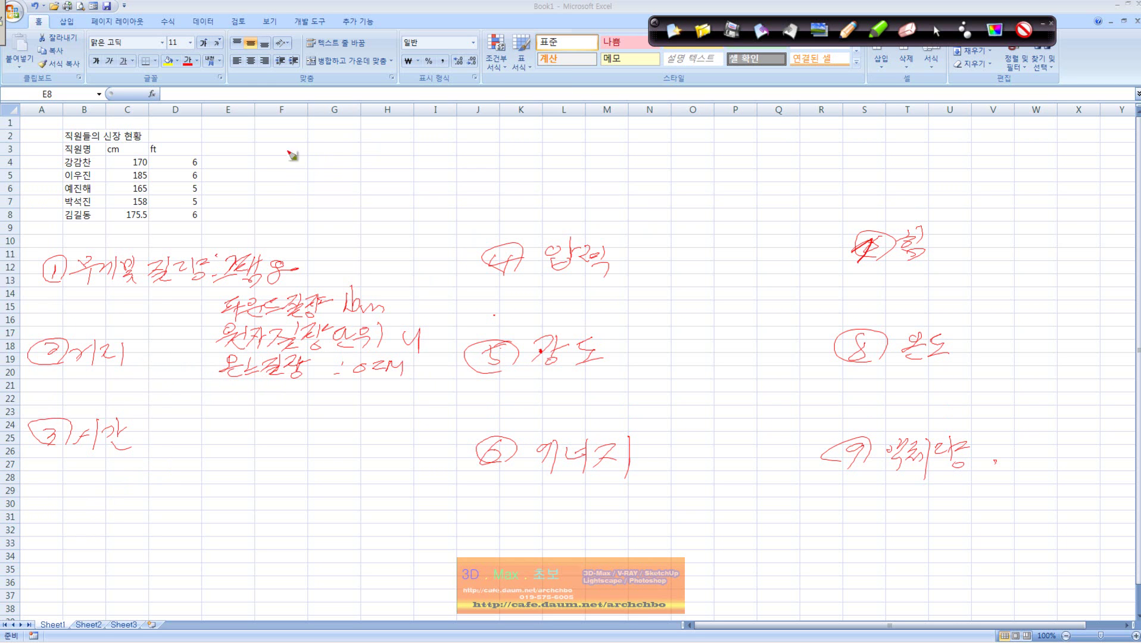
- Handwrite the distance units 미터 m, 마일 mi, 인치 in, 피트 ft and 야드 yd in the free space beside the height table
mouse_move(304, 135)
mouse_down()
mouse_move(312, 153)
mouse_move(364, 147)
mouse_move(319, 171)
mouse_move(346, 186)
mouse_move(418, 165)
mouse_move(393, 177)
mouse_up()
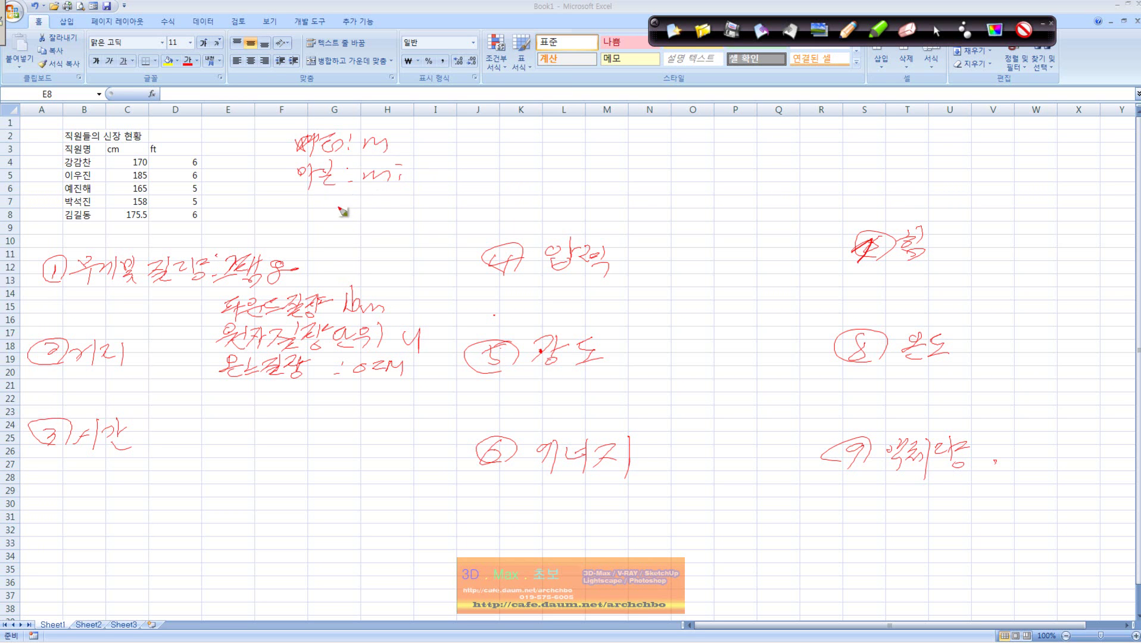
mouse_move(308, 206)
mouse_down()
mouse_move(322, 201)
mouse_move(349, 224)
mouse_move(370, 205)
mouse_move(402, 212)
mouse_up()
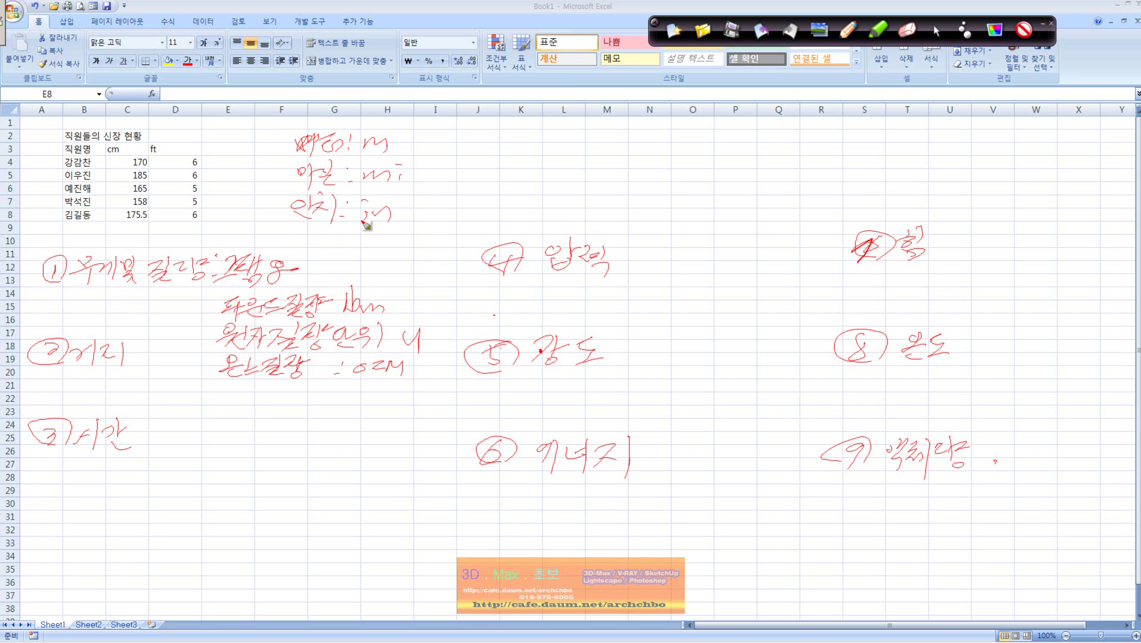
drag(317, 237, 403, 239)
mouse_move(433, 143)
mouse_down()
mouse_move(508, 162)
mouse_move(551, 130)
mouse_move(544, 152)
mouse_up()
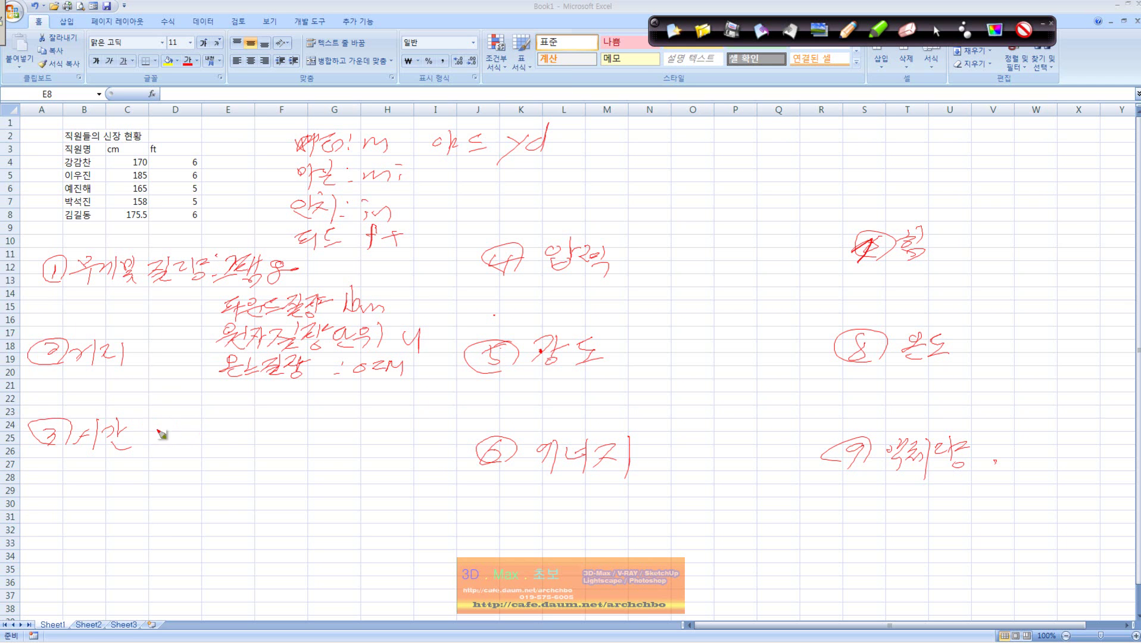
- Handwrite the time units beside heading ③: 년 yr, 일 day, 시 hr, 분 mn and 초 sec
mouse_move(158, 428)
mouse_down()
mouse_move(180, 455)
mouse_move(227, 420)
mouse_up()
mouse_move(162, 458)
mouse_down()
mouse_move(175, 483)
mouse_move(221, 476)
mouse_move(213, 491)
mouse_move(158, 507)
mouse_move(153, 524)
mouse_move(226, 505)
mouse_up()
drag(157, 532, 173, 543)
mouse_move(151, 553)
mouse_down()
mouse_move(185, 550)
mouse_move(174, 568)
mouse_up()
mouse_move(198, 546)
mouse_down()
mouse_move(208, 556)
mouse_move(218, 539)
mouse_move(240, 549)
mouse_up()
mouse_move(153, 568)
mouse_down()
mouse_move(173, 585)
mouse_move(230, 577)
mouse_up()
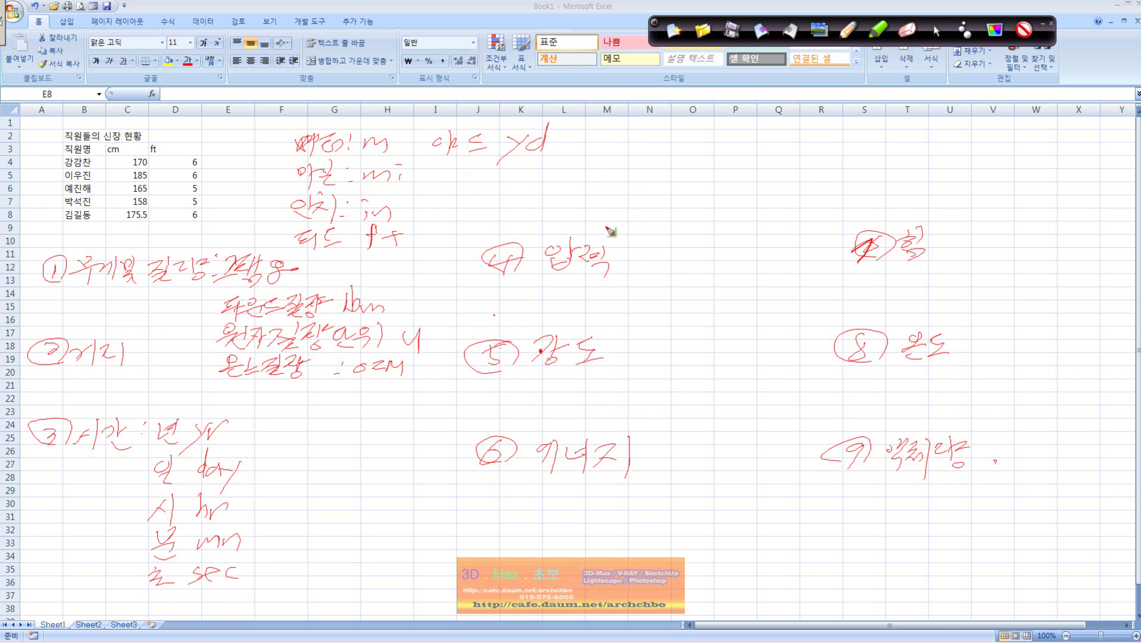
- Handwrite the pressure units 파스칼 Pa and 기압 atm beside heading ④, and 뉴튼힘 N and 파운드힘 lbf beside heading ⑤
mouse_move(636, 240)
mouse_down()
mouse_move(705, 229)
mouse_move(688, 249)
mouse_move(725, 246)
mouse_move(732, 230)
mouse_move(755, 245)
mouse_up()
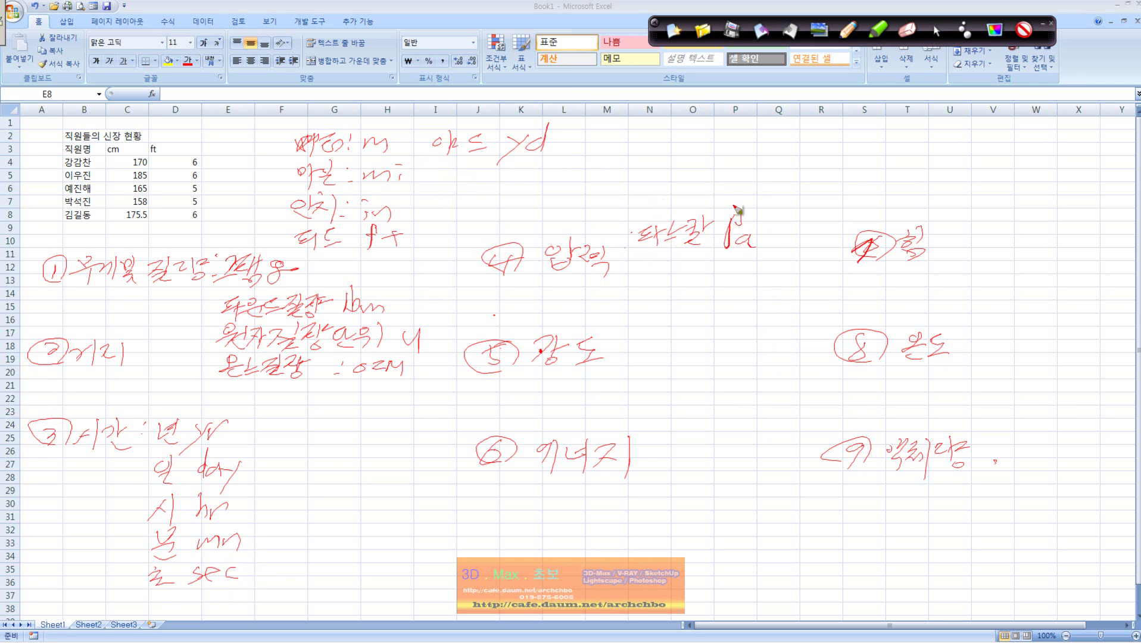
drag(720, 208, 768, 209)
mouse_move(654, 264)
mouse_down()
mouse_move(667, 277)
mouse_move(686, 262)
mouse_move(685, 283)
mouse_move(769, 273)
mouse_up()
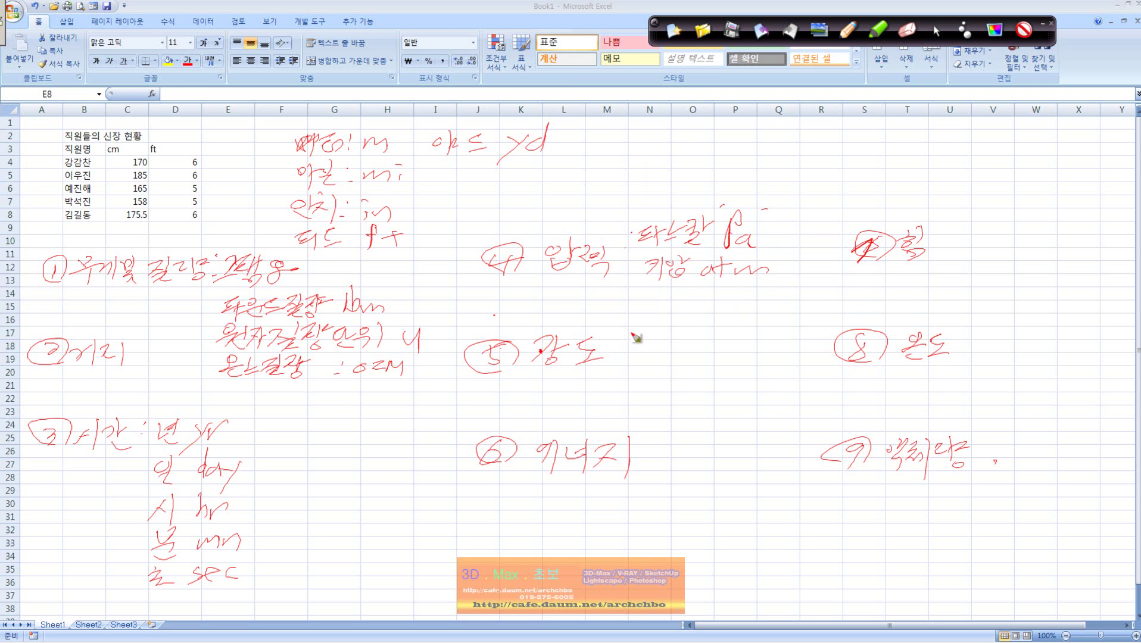
mouse_move(630, 332)
mouse_down()
mouse_move(650, 331)
mouse_move(656, 344)
mouse_move(674, 329)
mouse_move(649, 343)
mouse_move(683, 330)
mouse_move(684, 350)
mouse_move(713, 337)
mouse_move(729, 347)
mouse_move(753, 308)
mouse_up()
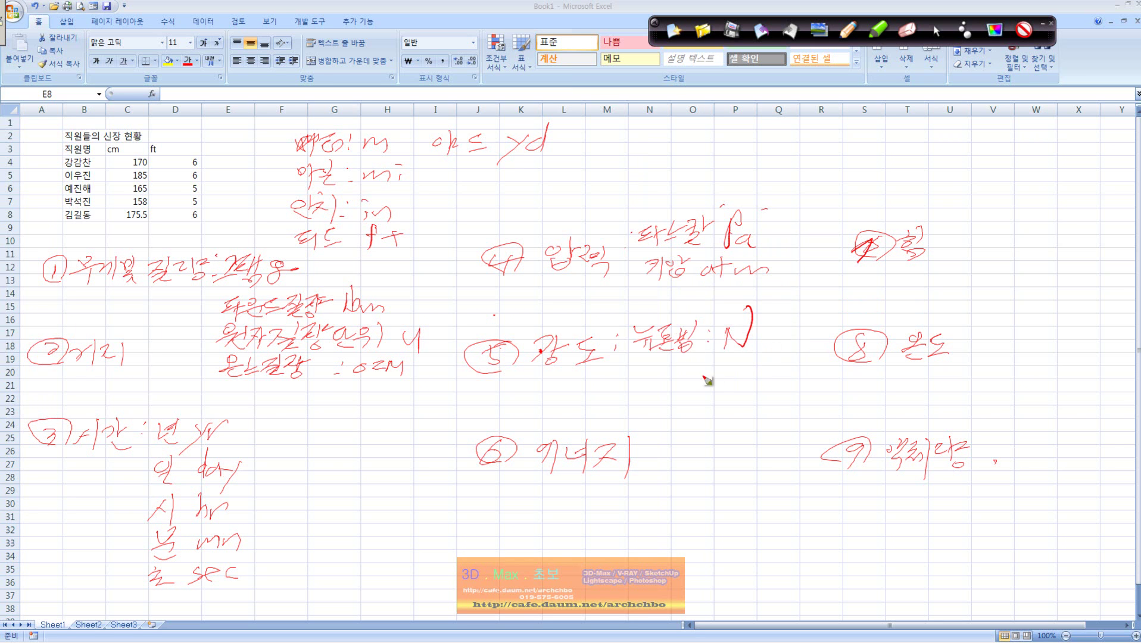
mouse_move(648, 372)
mouse_down()
mouse_move(637, 377)
mouse_move(649, 387)
mouse_move(691, 373)
mouse_move(718, 384)
mouse_move(747, 377)
mouse_move(770, 391)
mouse_up()
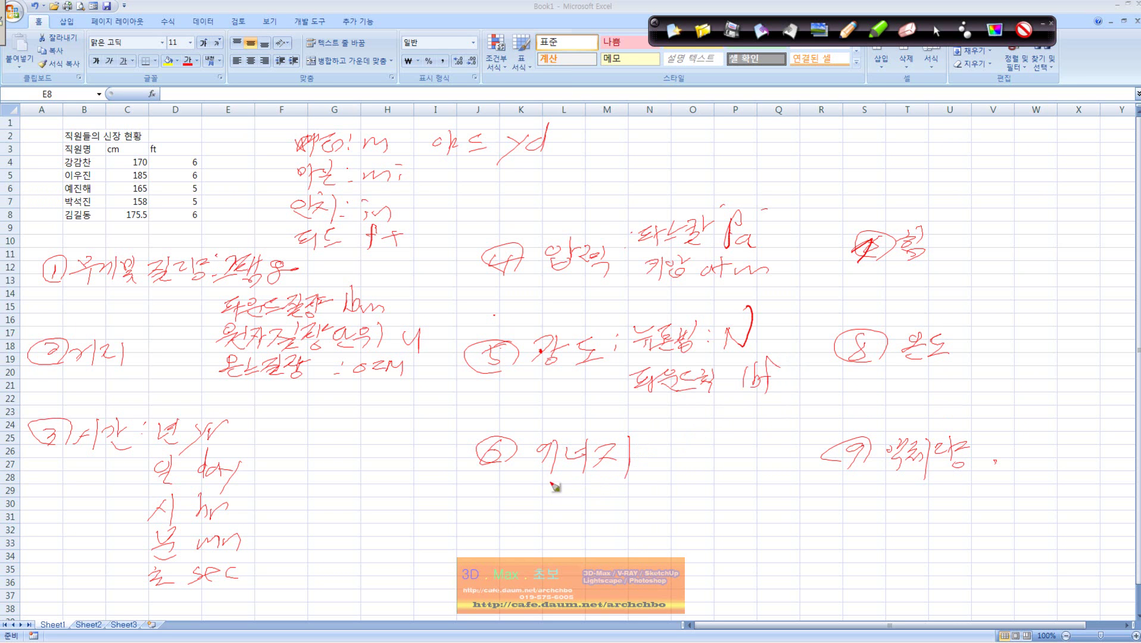
- Handwrite the energy units under heading ⑥: 칼로리(열역학) c, 볼트(전기) eV, 와트시 Wh and 푸트파운드 flb
mouse_move(549, 482)
mouse_down()
mouse_move(548, 502)
mouse_move(574, 489)
mouse_move(558, 507)
mouse_move(630, 485)
mouse_move(624, 503)
mouse_move(658, 488)
mouse_move(698, 502)
mouse_move(741, 494)
mouse_up()
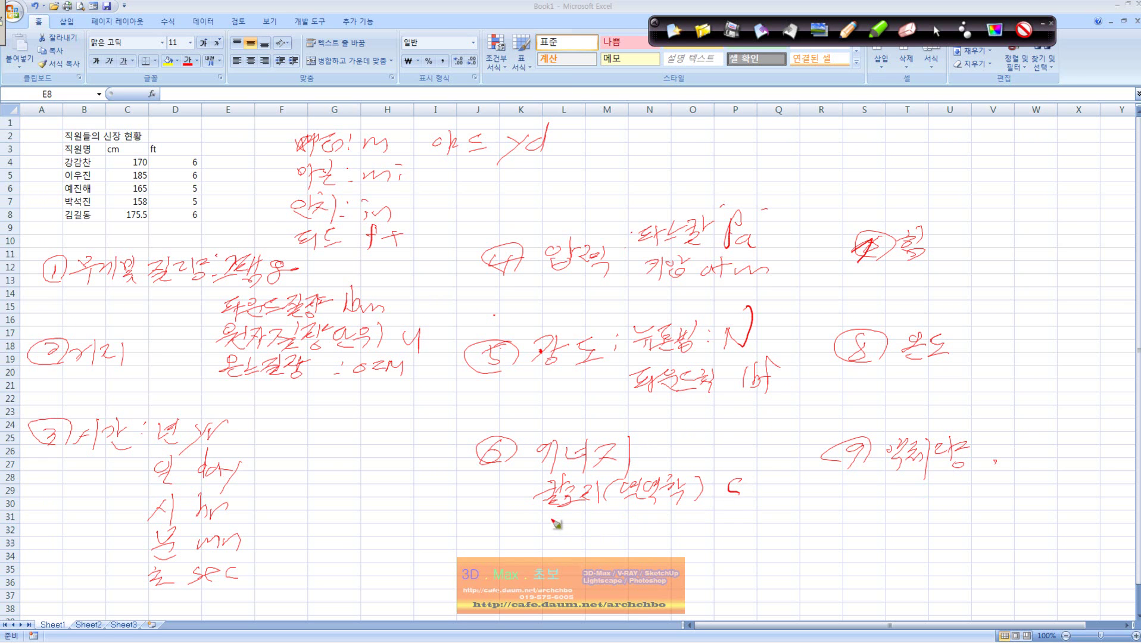
mouse_move(549, 516)
mouse_down()
mouse_move(566, 524)
mouse_move(554, 541)
mouse_move(594, 541)
mouse_move(616, 524)
mouse_move(624, 539)
mouse_move(632, 524)
mouse_move(635, 547)
mouse_move(652, 529)
mouse_move(653, 545)
mouse_move(617, 534)
mouse_move(704, 537)
mouse_move(717, 502)
mouse_up()
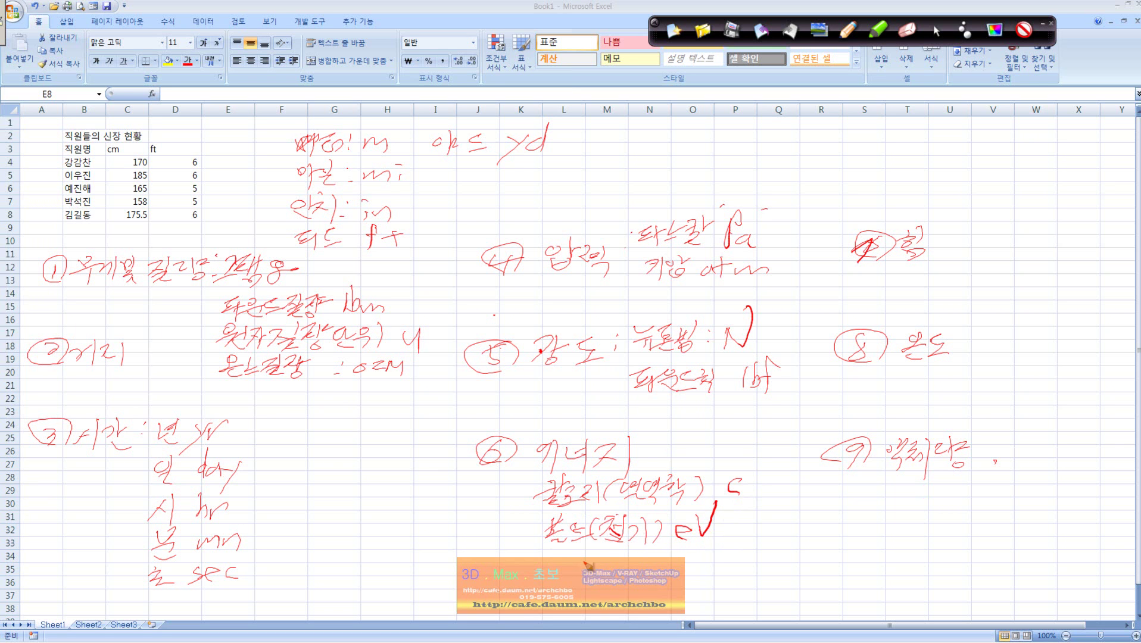
mouse_move(555, 563)
mouse_down()
mouse_move(676, 554)
mouse_move(688, 566)
mouse_up()
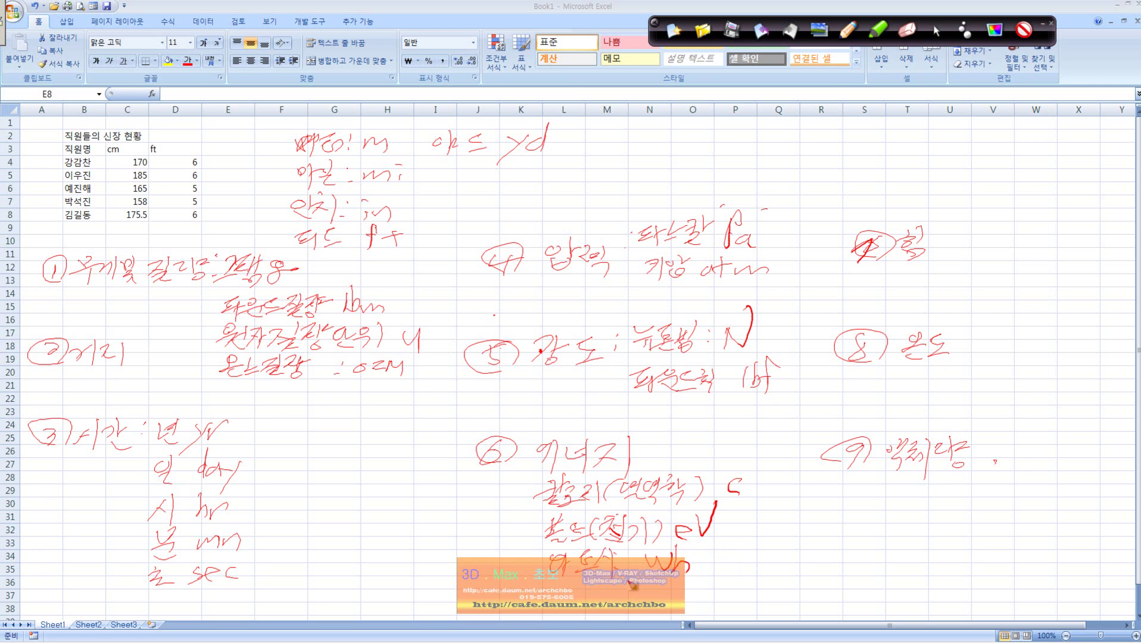
mouse_move(555, 584)
mouse_down()
mouse_move(569, 581)
mouse_move(575, 602)
mouse_up()
mouse_move(566, 601)
mouse_down()
mouse_move(617, 595)
mouse_move(625, 613)
mouse_move(652, 596)
mouse_move(658, 615)
mouse_move(695, 593)
mouse_up()
drag(701, 589, 710, 606)
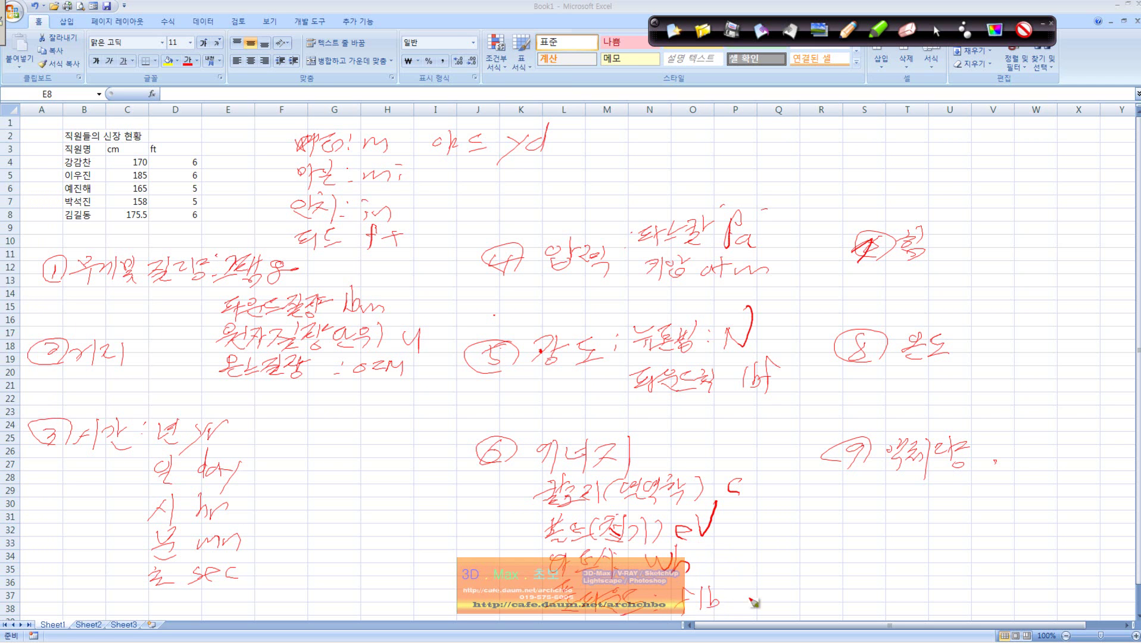
- Handwrite the units 마력 HP and 와트 W beside heading ⑦ 힘
click(940, 238)
click(941, 242)
mouse_move(955, 219)
mouse_down()
mouse_move(989, 232)
mouse_move(959, 255)
mouse_move(976, 260)
mouse_up()
drag(995, 249, 1008, 263)
click(1013, 216)
click(1012, 227)
mouse_move(1044, 214)
mouse_down()
mouse_move(1051, 235)
mouse_move(1059, 209)
mouse_move(1036, 258)
mouse_move(1068, 246)
mouse_up()
click(1015, 253)
click(1016, 265)
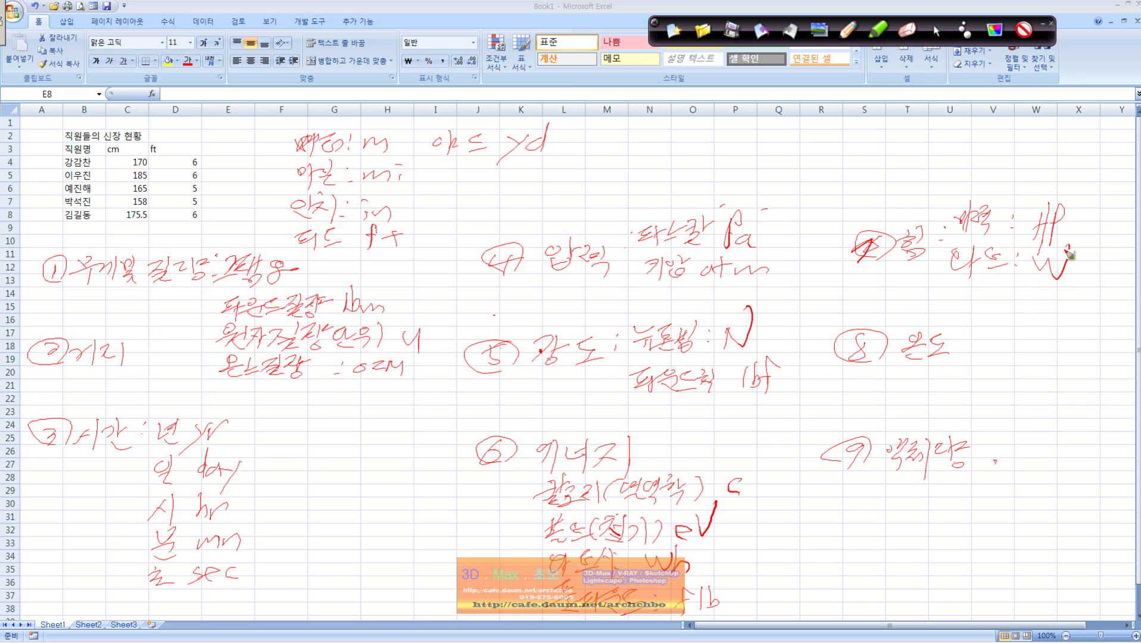
- Handwrite the temperature units beside heading ⑧: 섭씨 C, 화씨 F and 켈빈 K
click(966, 336)
click(967, 347)
mouse_move(989, 323)
mouse_down()
mouse_move(970, 341)
mouse_move(992, 329)
mouse_up()
mouse_move(997, 318)
mouse_down()
mouse_move(994, 342)
mouse_move(1043, 349)
mouse_move(1050, 330)
mouse_move(1057, 352)
mouse_up()
mouse_move(970, 370)
mouse_down()
mouse_move(1016, 402)
mouse_move(1060, 371)
mouse_move(1053, 386)
mouse_up()
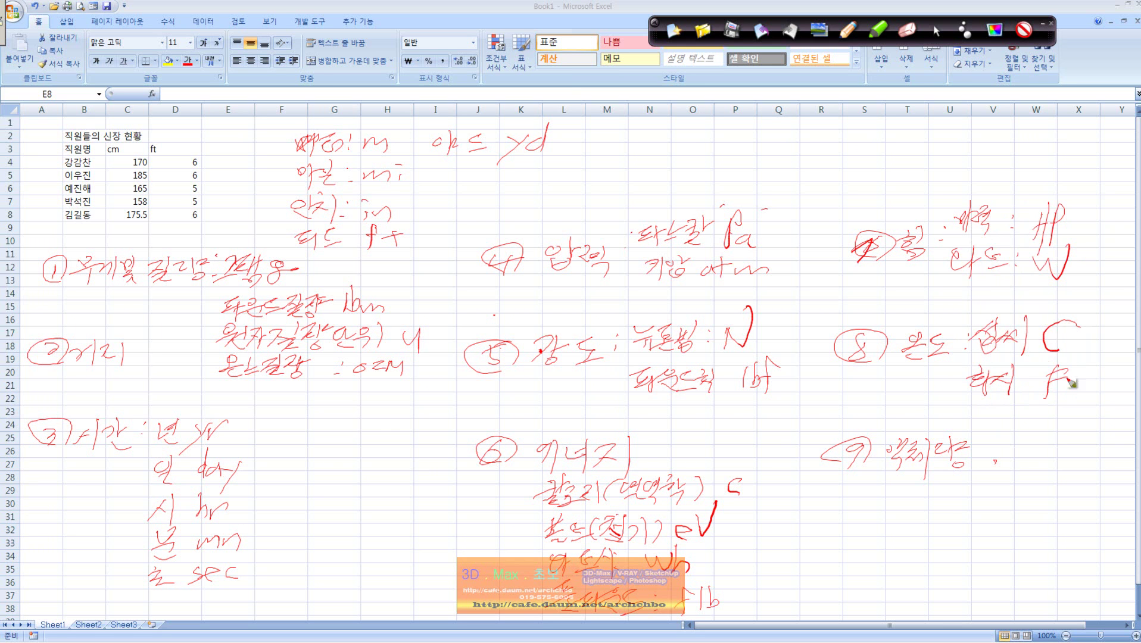
mouse_move(976, 408)
mouse_down()
mouse_move(968, 424)
mouse_move(990, 403)
mouse_move(1005, 414)
mouse_move(994, 423)
mouse_move(1022, 429)
mouse_up()
mouse_move(1055, 394)
mouse_down()
mouse_move(1051, 426)
mouse_move(1072, 426)
mouse_up()
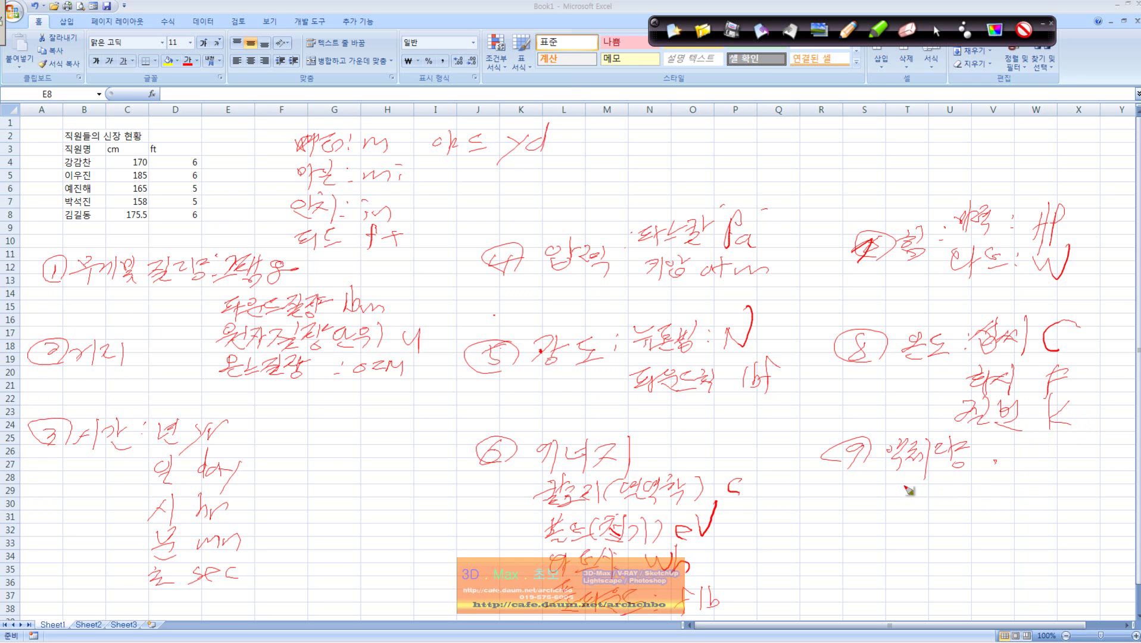
- Handwrite the liquid units 티스푼 tsp and 컵 cup under heading ⑨ 액체량
mouse_move(893, 481)
mouse_down()
mouse_move(901, 499)
mouse_move(942, 499)
mouse_up()
drag(953, 480, 970, 500)
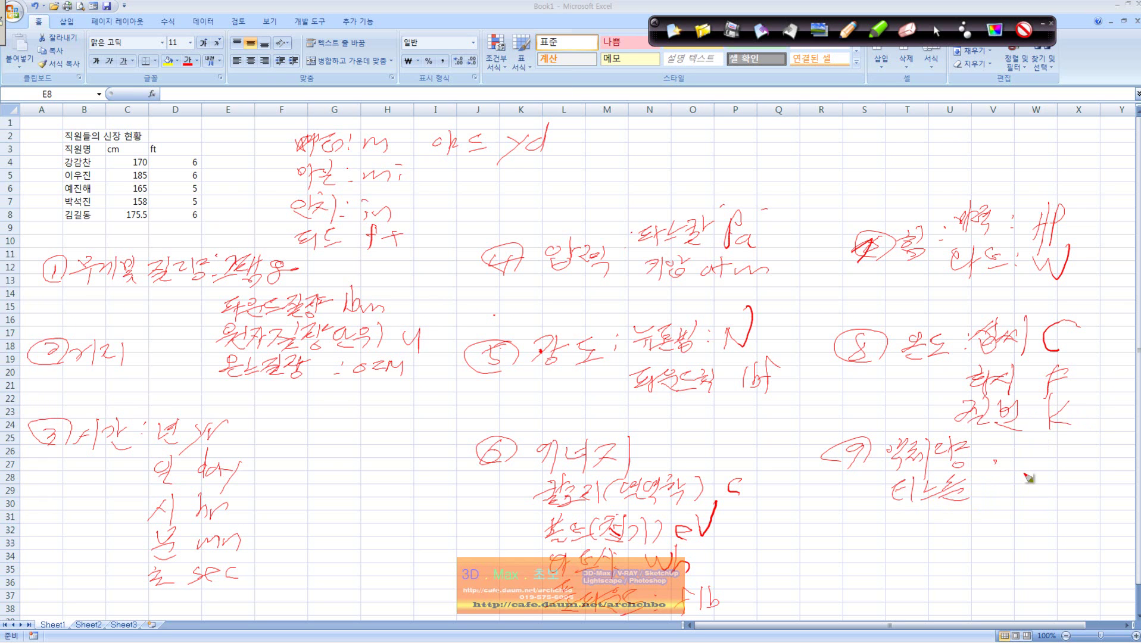
drag(998, 480, 1017, 476)
mouse_move(1007, 473)
mouse_down()
mouse_move(1005, 493)
mouse_move(1036, 504)
mouse_up()
drag(1037, 476, 1043, 484)
mouse_move(902, 518)
mouse_down()
mouse_move(928, 549)
mouse_move(948, 527)
mouse_up()
mouse_move(970, 524)
mouse_down()
mouse_move(963, 543)
mouse_move(984, 532)
mouse_move(1000, 547)
mouse_up()
drag(1001, 523, 1008, 530)
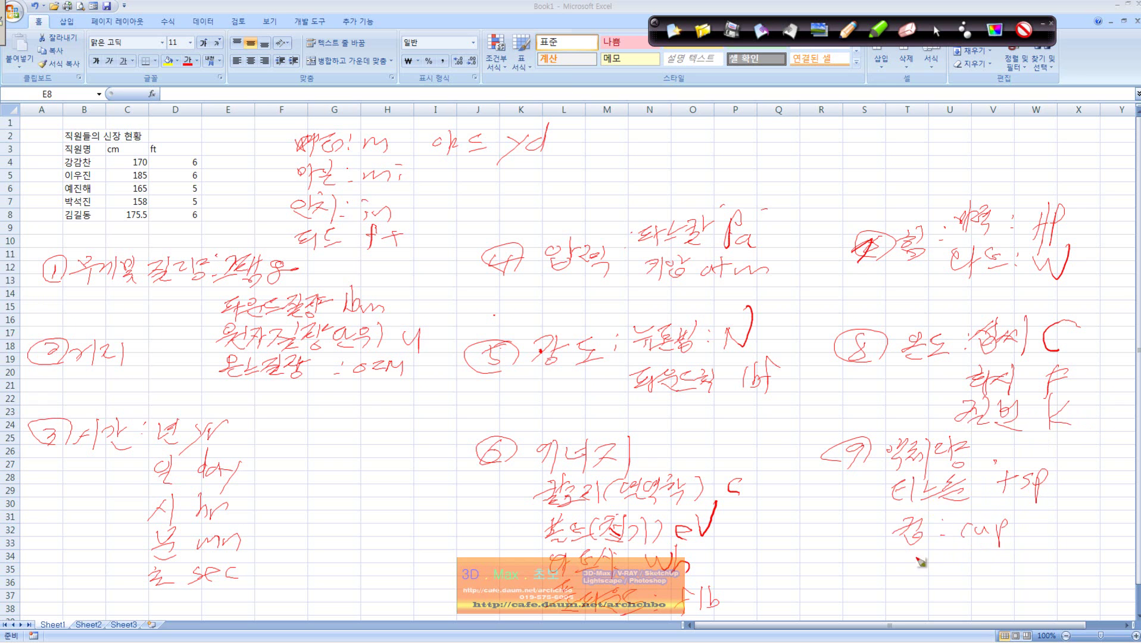
- Handwrite 갤런 gal and 리터 l below the 컵 entry, and switch from the pen back to normal worksheet editing
mouse_move(910, 560)
mouse_down()
mouse_move(948, 578)
mouse_move(983, 570)
mouse_move(980, 584)
mouse_move(1016, 573)
mouse_up()
drag(1022, 546, 1021, 573)
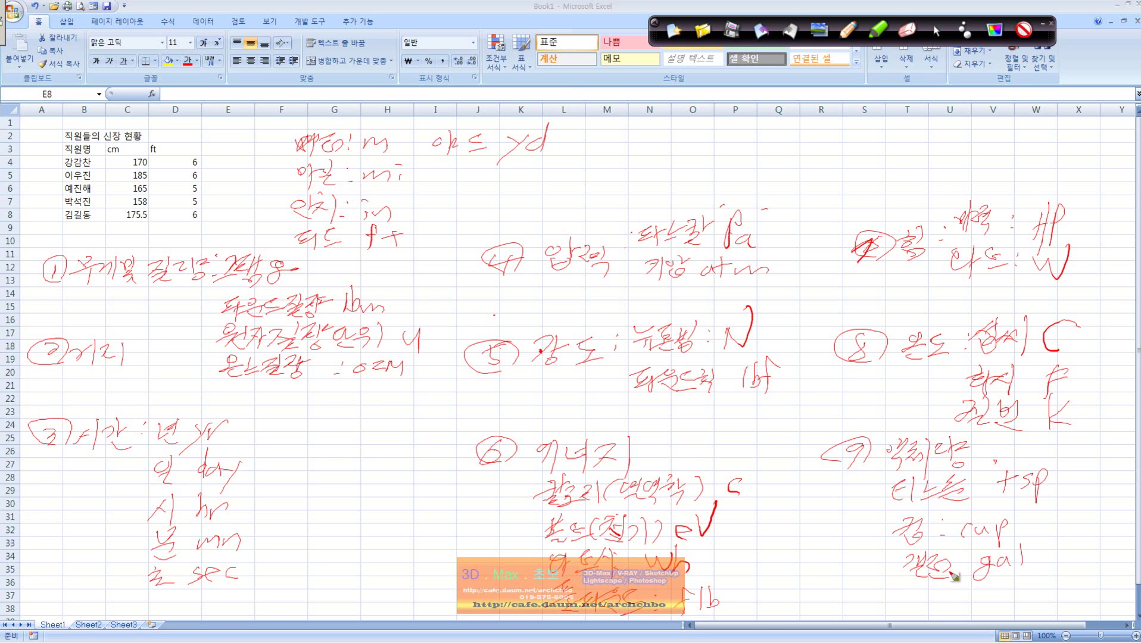
drag(901, 595, 918, 612)
drag(925, 598, 939, 601)
mouse_move(940, 601)
mouse_down()
mouse_move(951, 614)
mouse_move(1005, 607)
mouse_move(1004, 617)
mouse_up()
click(972, 607)
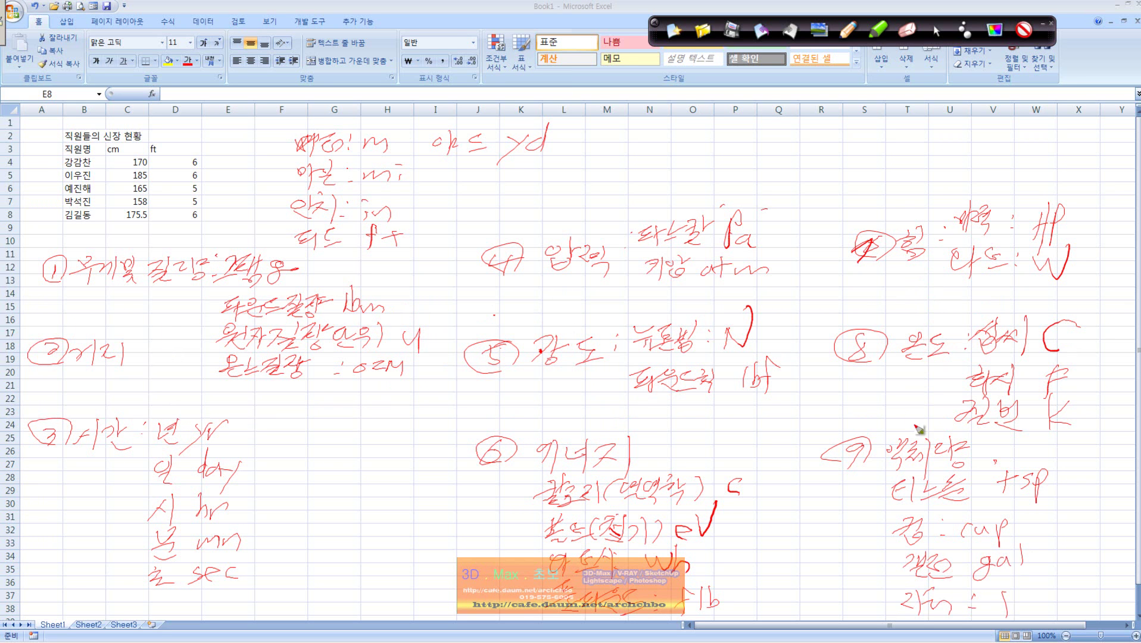
click(937, 33)
click(499, 189)
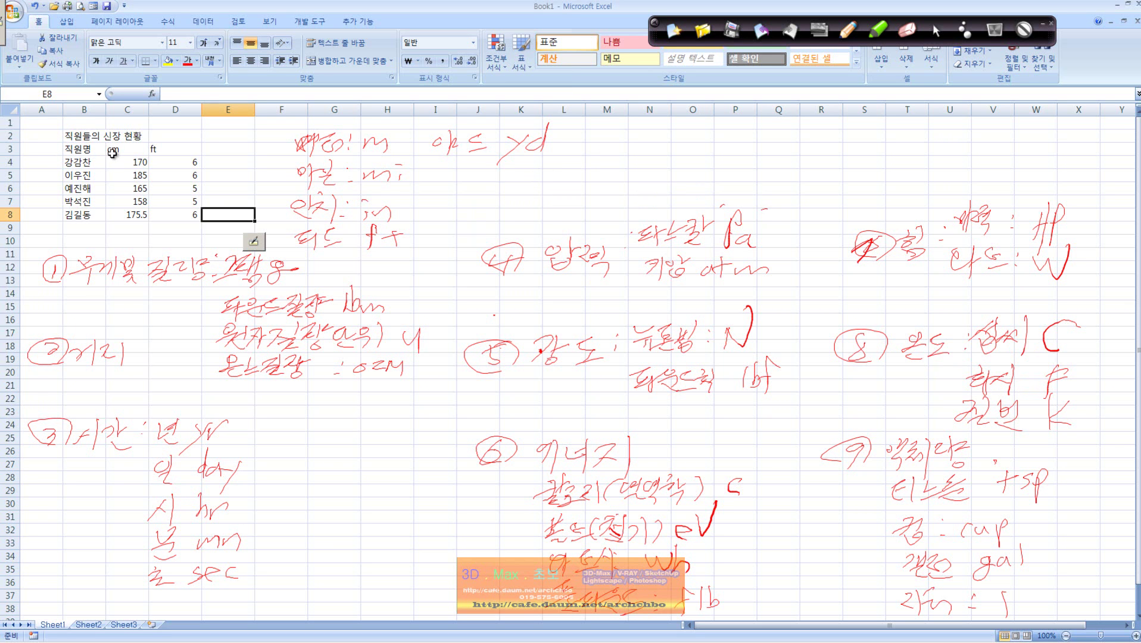
- Change the unit headers in C3 and D3 of the height table to C and F
click(127, 149)
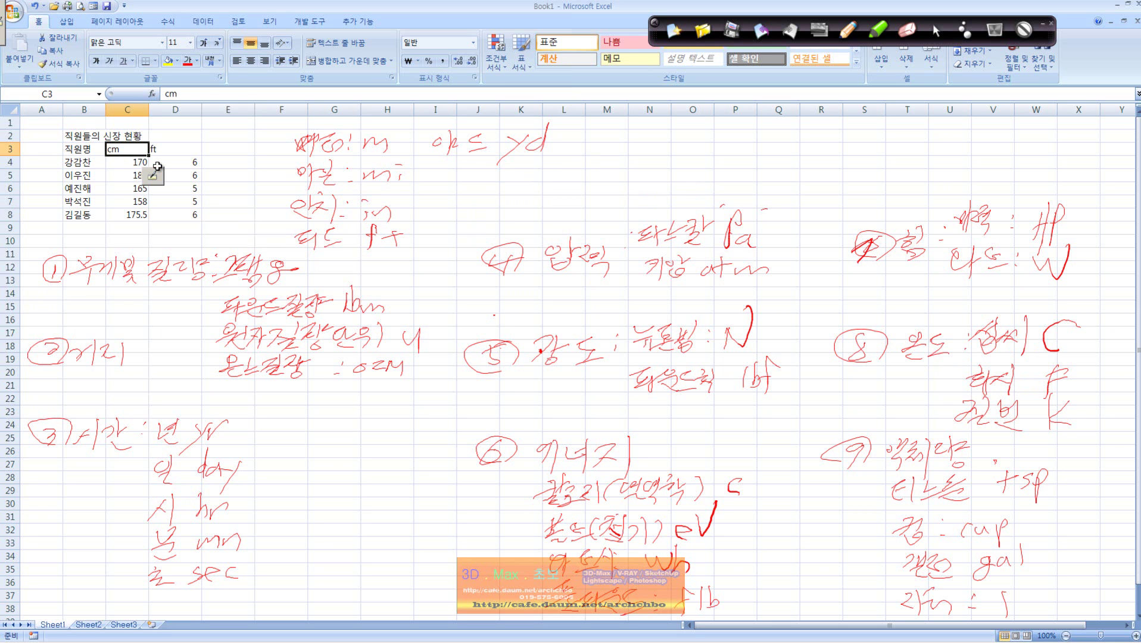
text(C)
key(Tab)
text(F)
key(Return)
- Clear the converted values in D4:D8
key(Delete)
key(Down)
key(Delete)
key(Down)
key(Delete)
key(Down)
key(Delete)
key(Down)
key(Delete)
- Replace the first three values of column C with 185, 165 and 210 in C4:C6
key(Up)
key(Up)
key(Up)
key(Up)
key(Left)
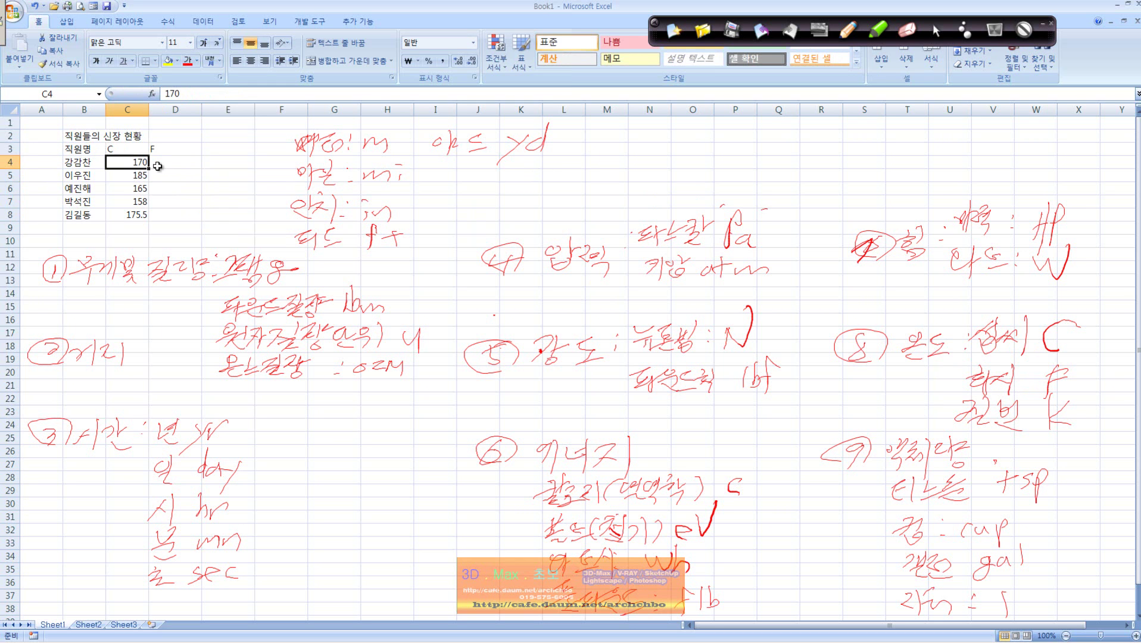
text(185)
key(Return)
text(165)
key(Return)
text(210)
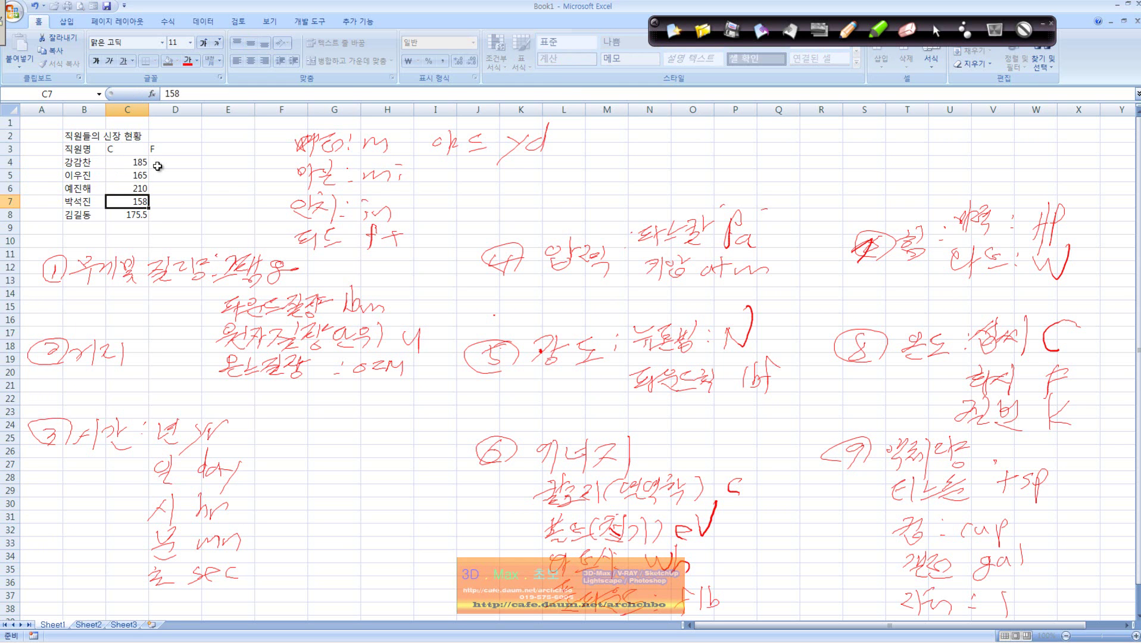
key(Return)
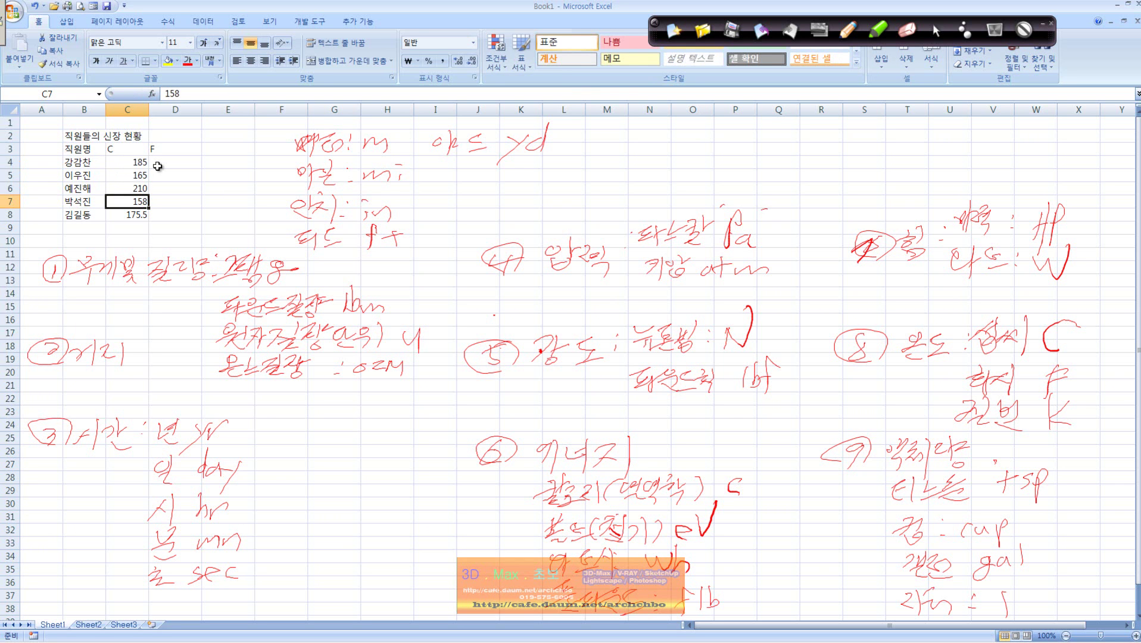
key(Down)
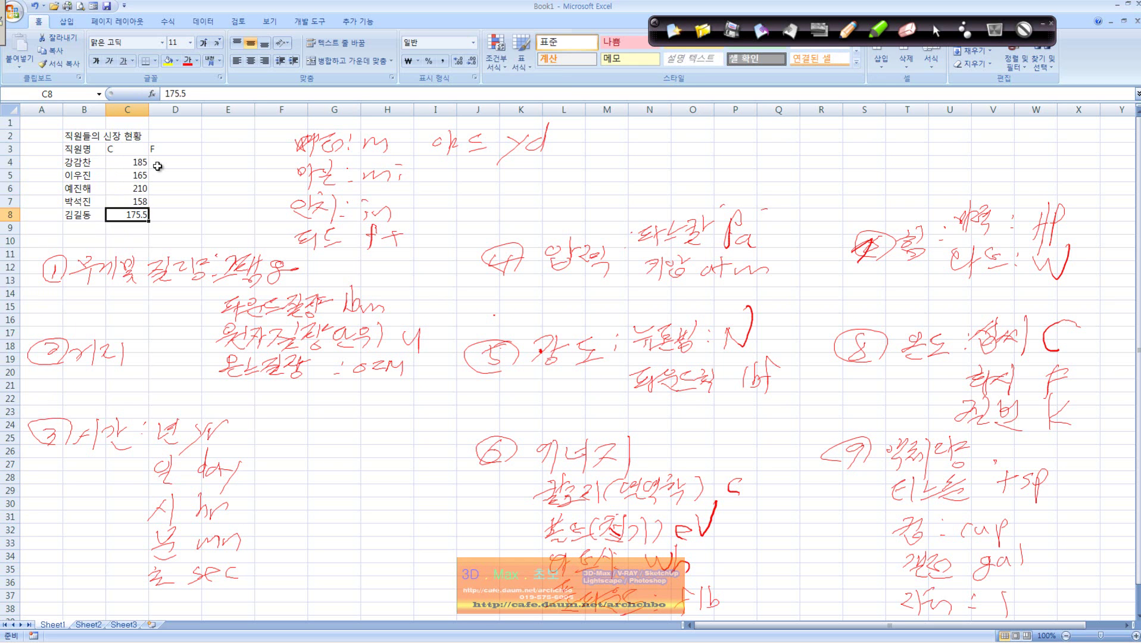
- Change the header in B3 to 온도
key(Left)
key(Up)
key(Up)
key(Up)
key(Up)
text(ㅇ호)
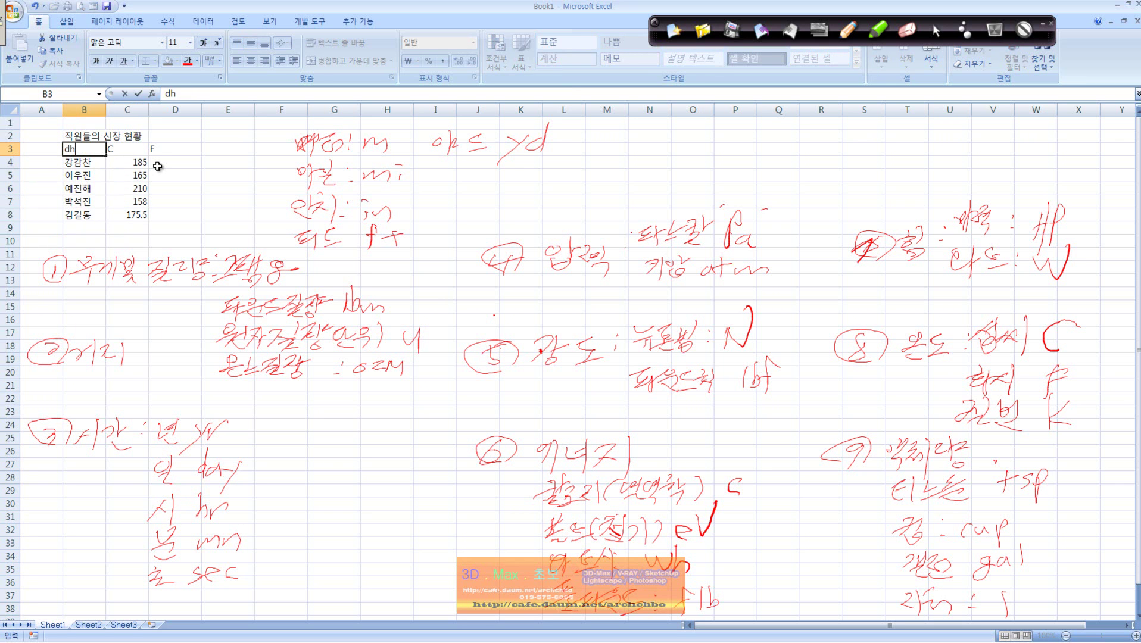
key(BackSpace)
key(BackSpace)
key(BackSpace)
text(온도)
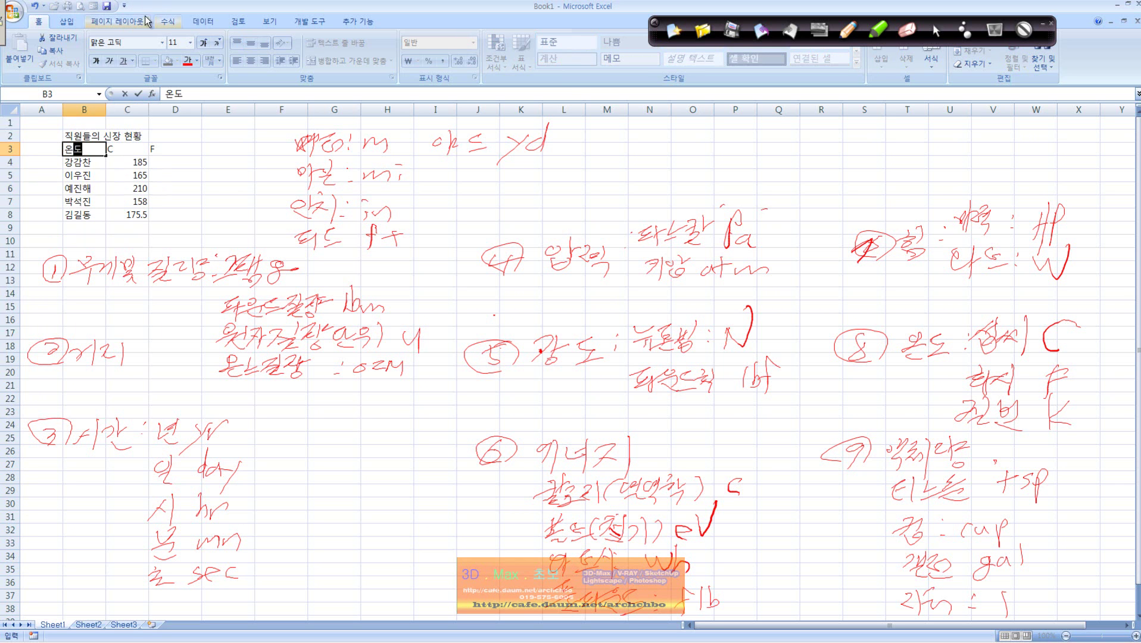
click(173, 228)
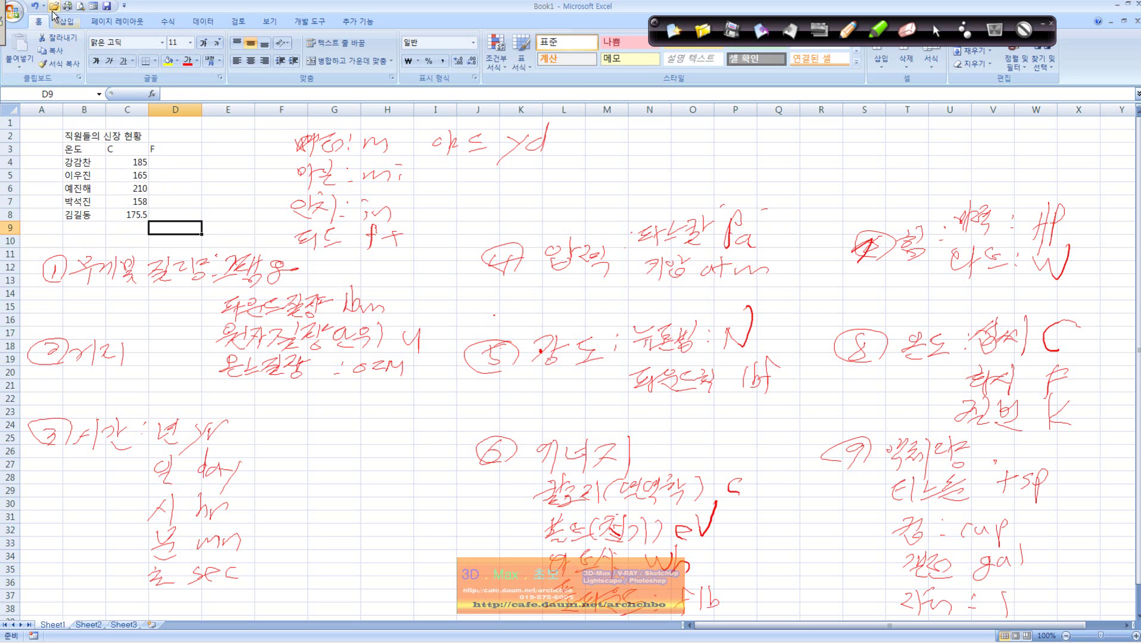
- Undo the recent table edits, back past the CONVERT formula in D4 and the heights entered in C7 and C8
click(36, 8)
click(36, 7)
click(35, 7)
click(35, 7)
click(35, 7)
click(35, 8)
click(36, 7)
click(35, 7)
click(36, 7)
click(36, 7)
click(36, 7)
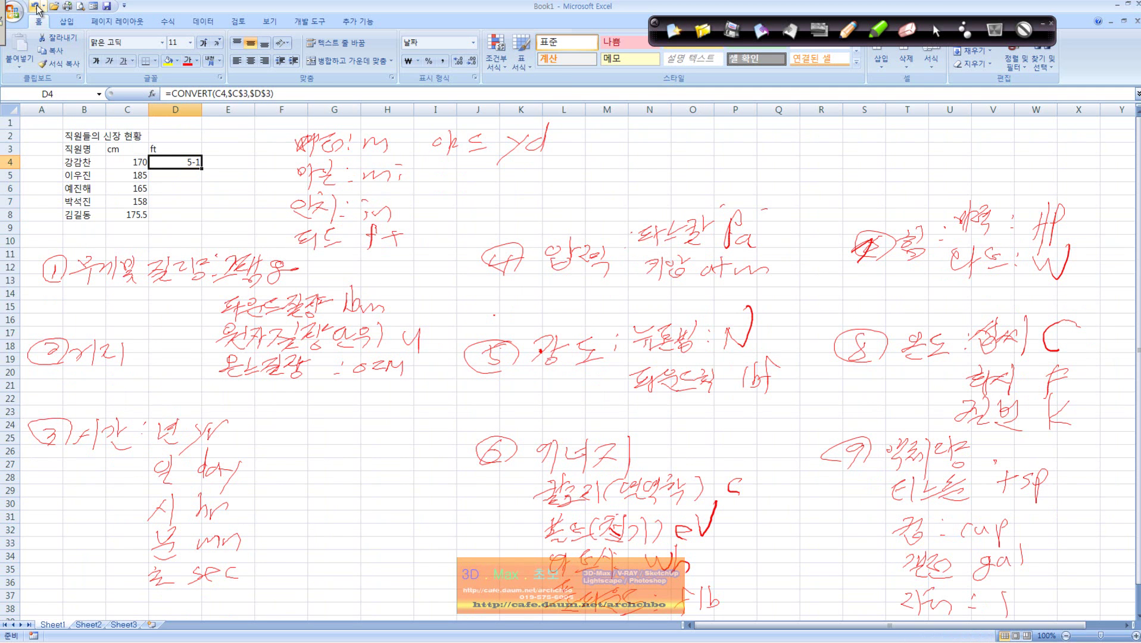
click(46, 6)
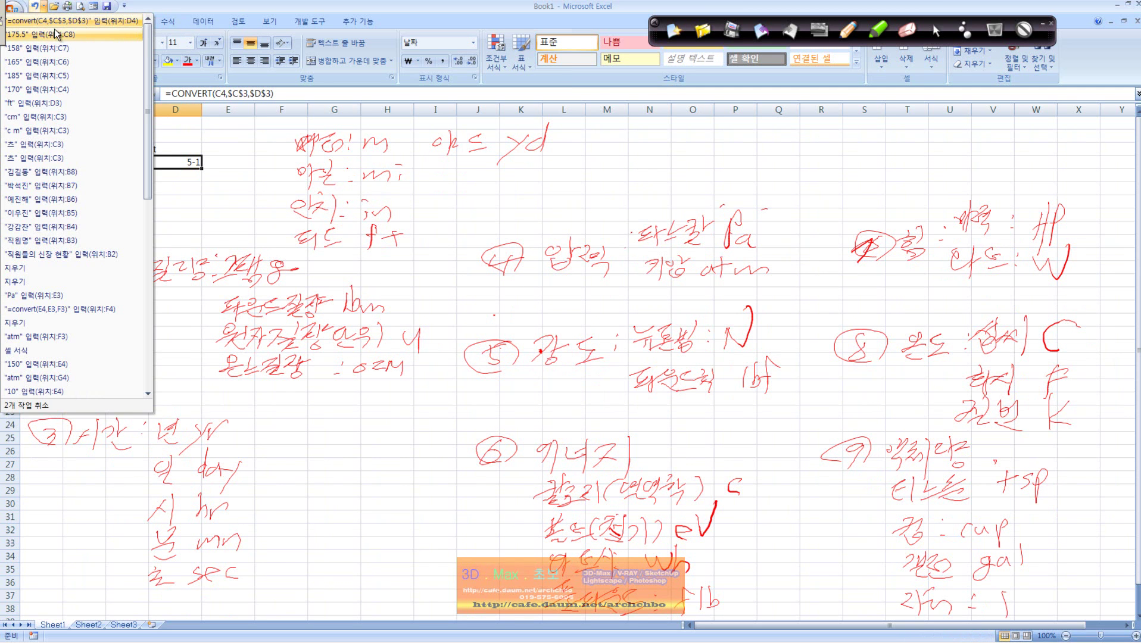
click(61, 35)
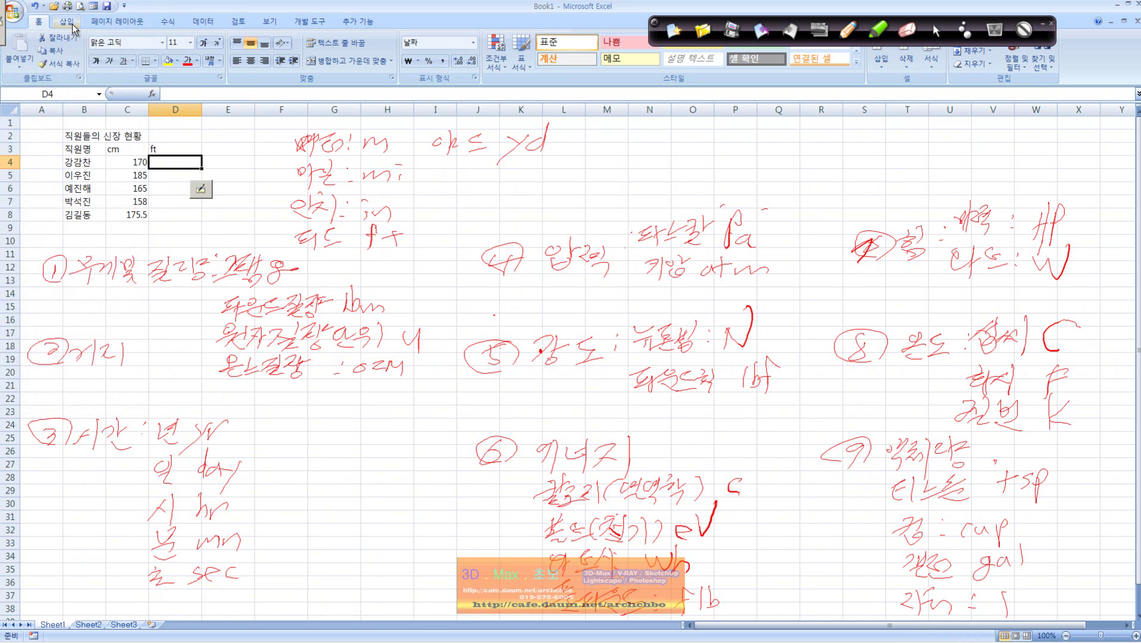
click(45, 7)
click(51, 38)
- Clear the whole employee height table in B2:E10
click(169, 178)
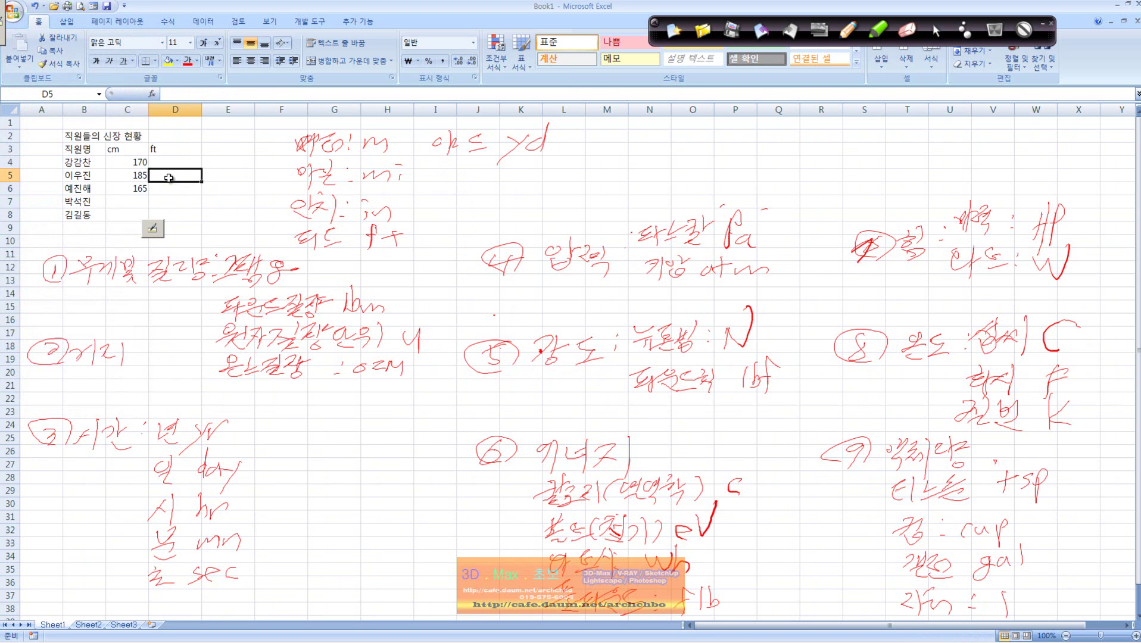
drag(95, 135, 232, 238)
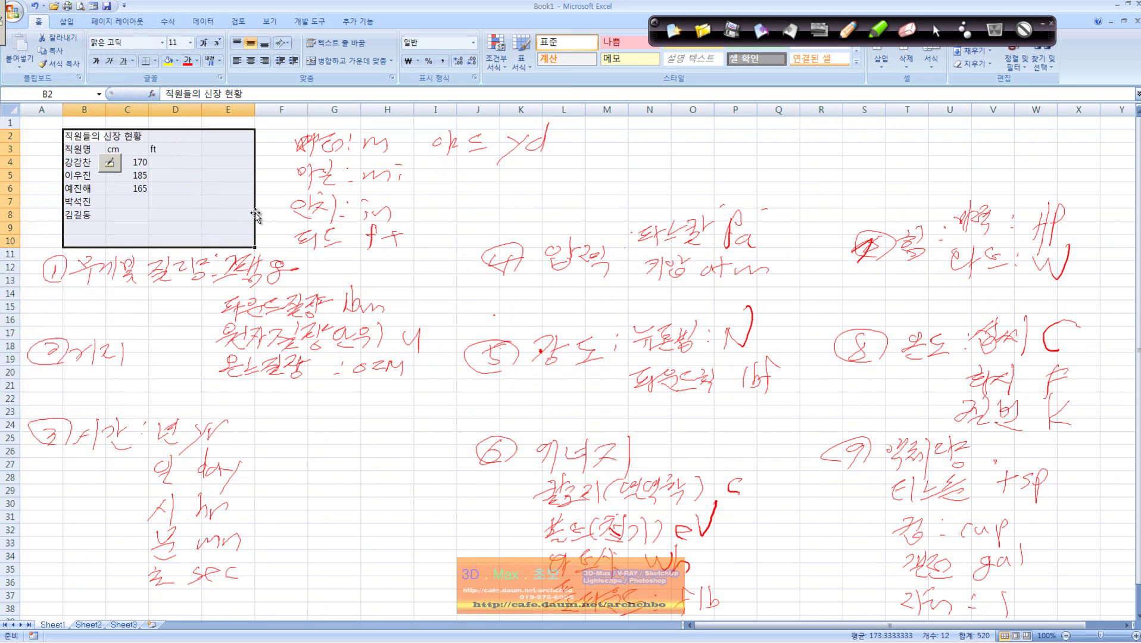
key(Delete)
- Enter the headers 온도, 섭씨, 화씨 and 켈빈 in B2:E2
click(96, 136)
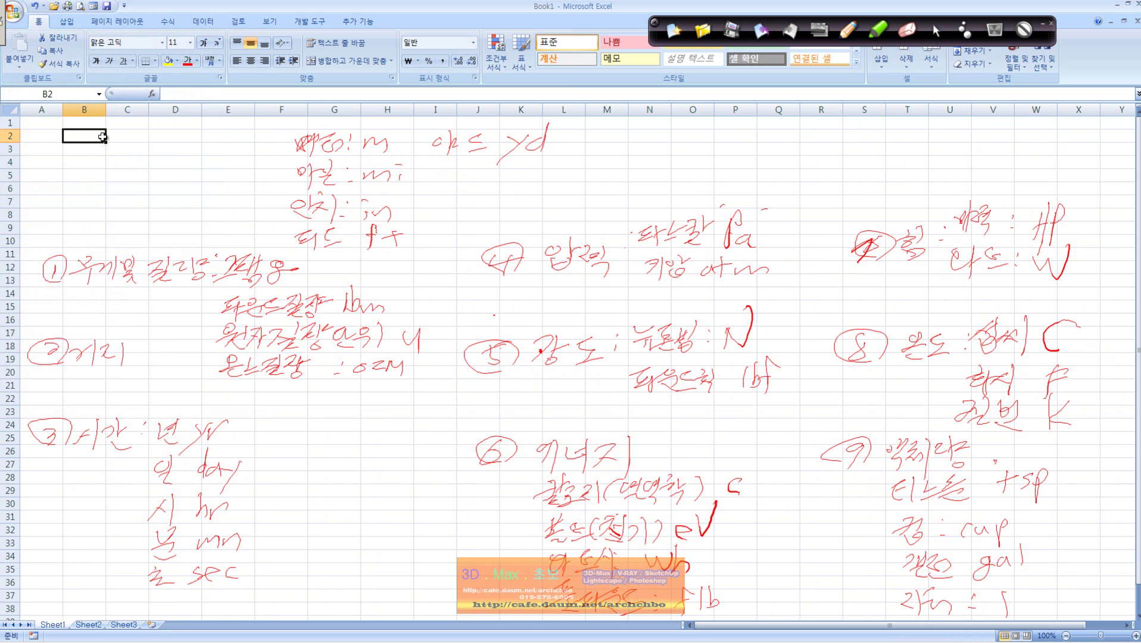
text(온도)
key(Tab)
text(ㅅ섭씨)
key(Tab)
text(확)
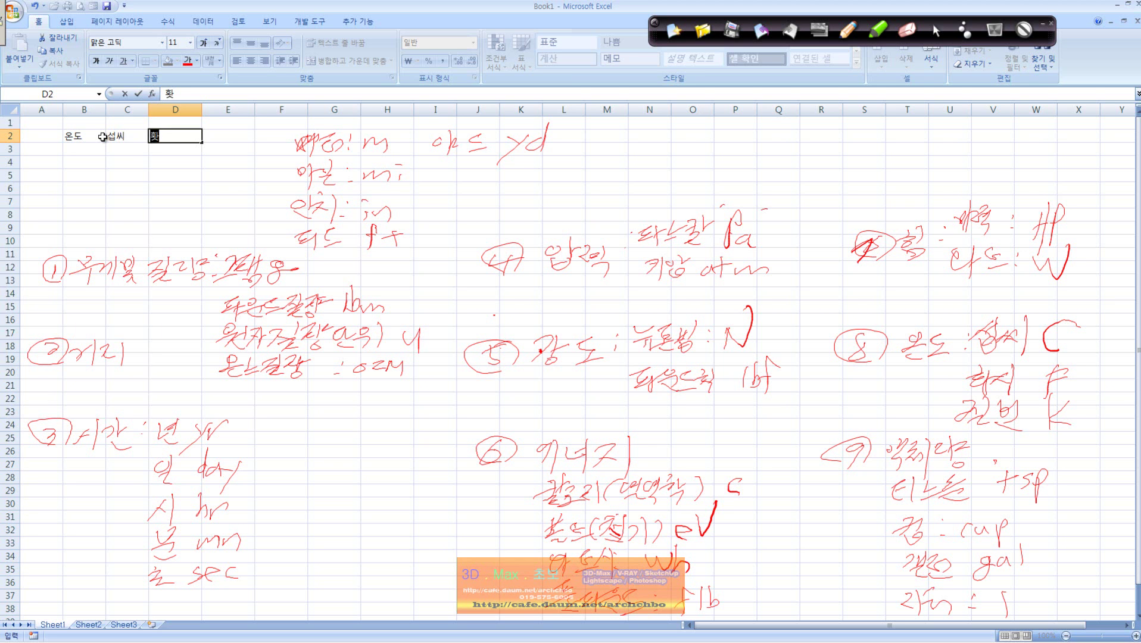
text(씨)
key(Tab)
text(케ㄹ빈)
key(Return)
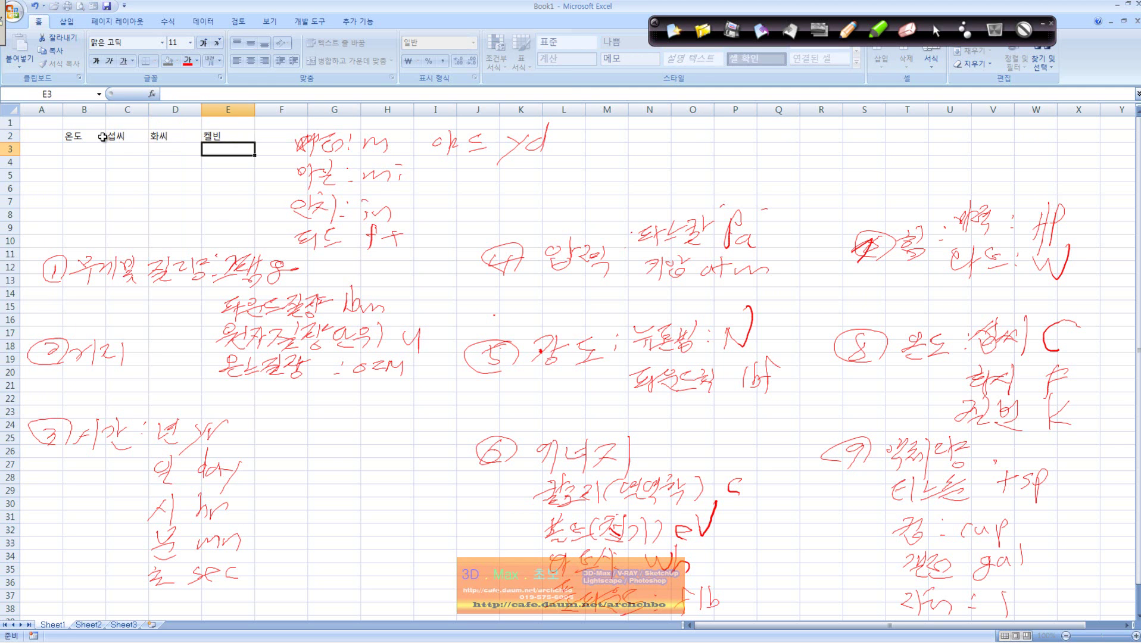
key(Left)
key(Left)
key(Left)
text(165)
key(Return)
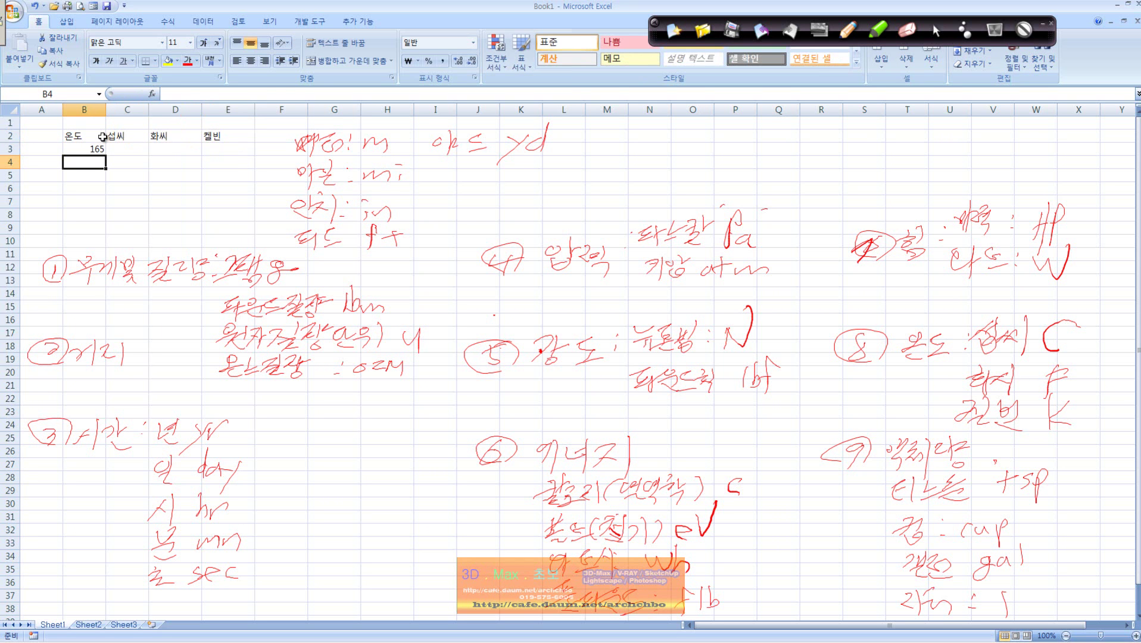
key(Up)
key(Delete)
- Enter the temperatures 165, 180, 210 and 150 in C3:C6 under 섭씨
key(Right)
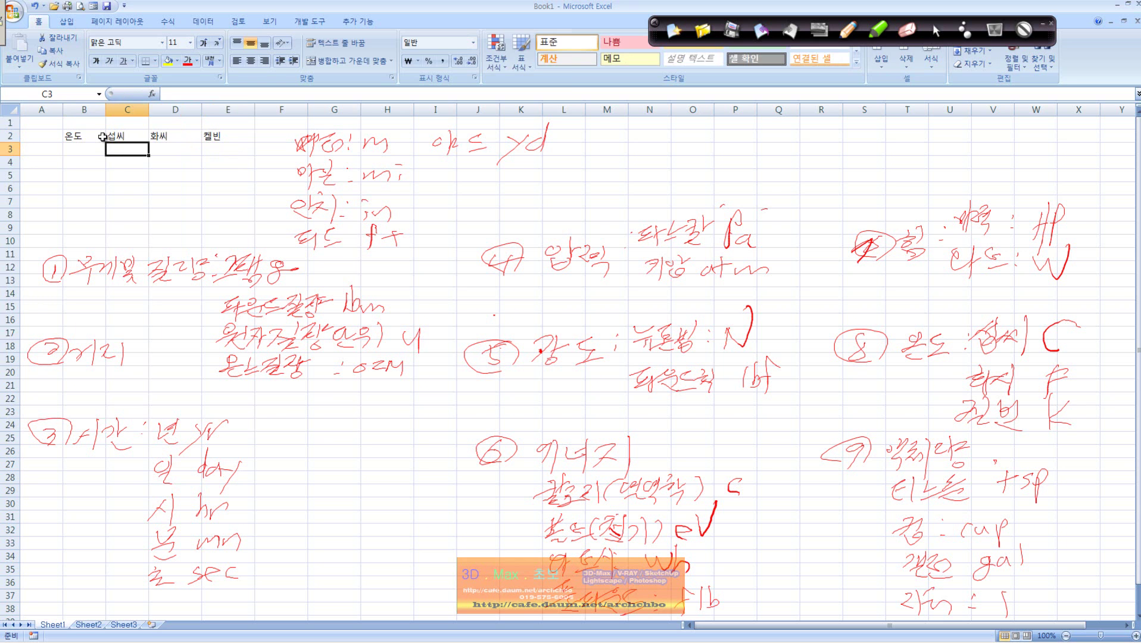
text(165)
key(Return)
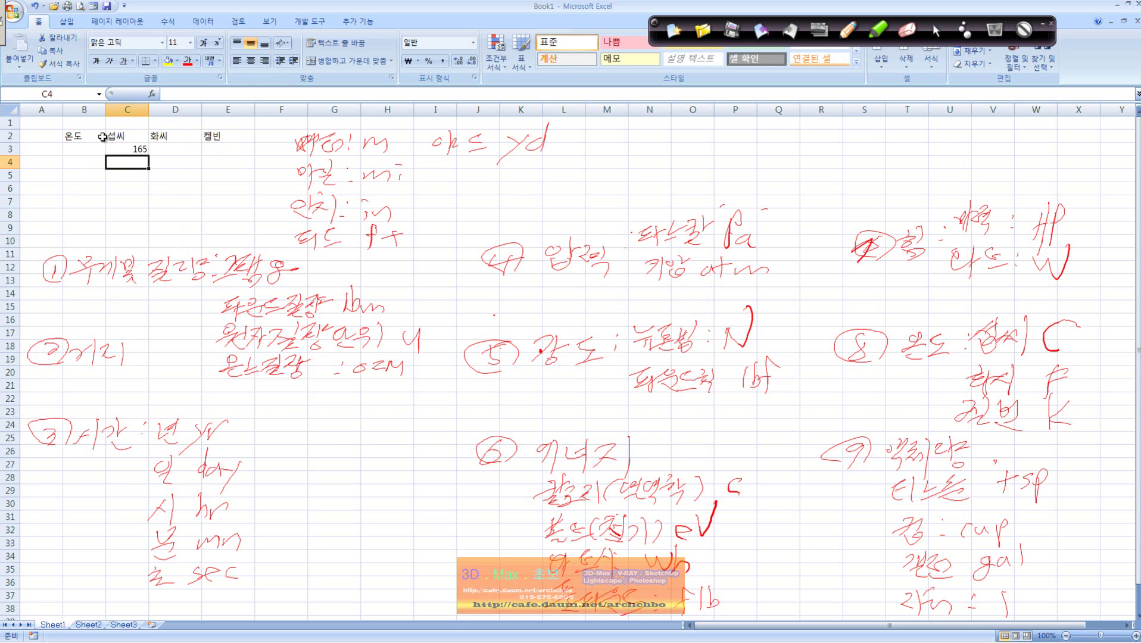
text(180)
key(Return)
text(210)
key(Return)
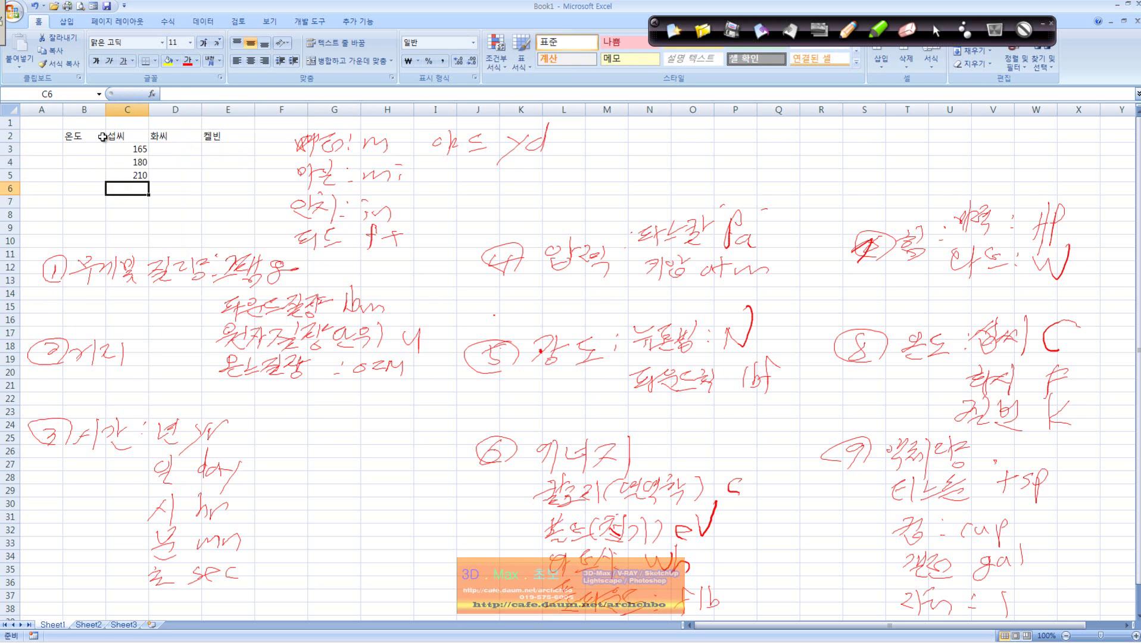
text(150)
key(Return)
- Replace the headers 섭씨, 화씨 and 켈빈 in C2:E2 with the unit codes C, F and K
key(Right)
key(Up)
key(Up)
key(Up)
key(Up)
key(Up)
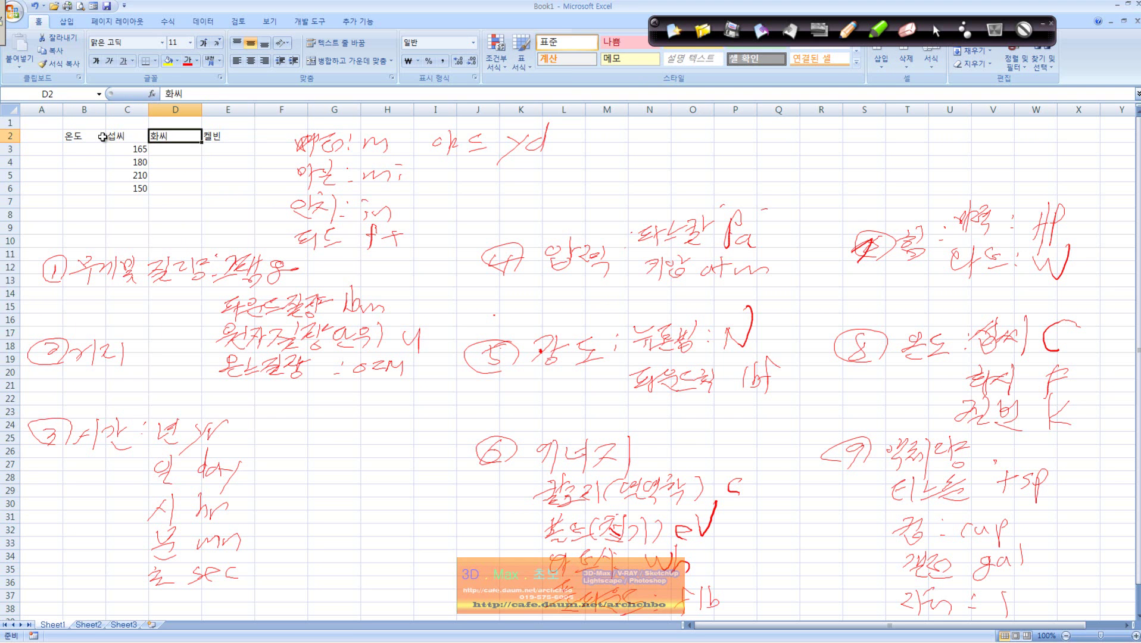
key(Left)
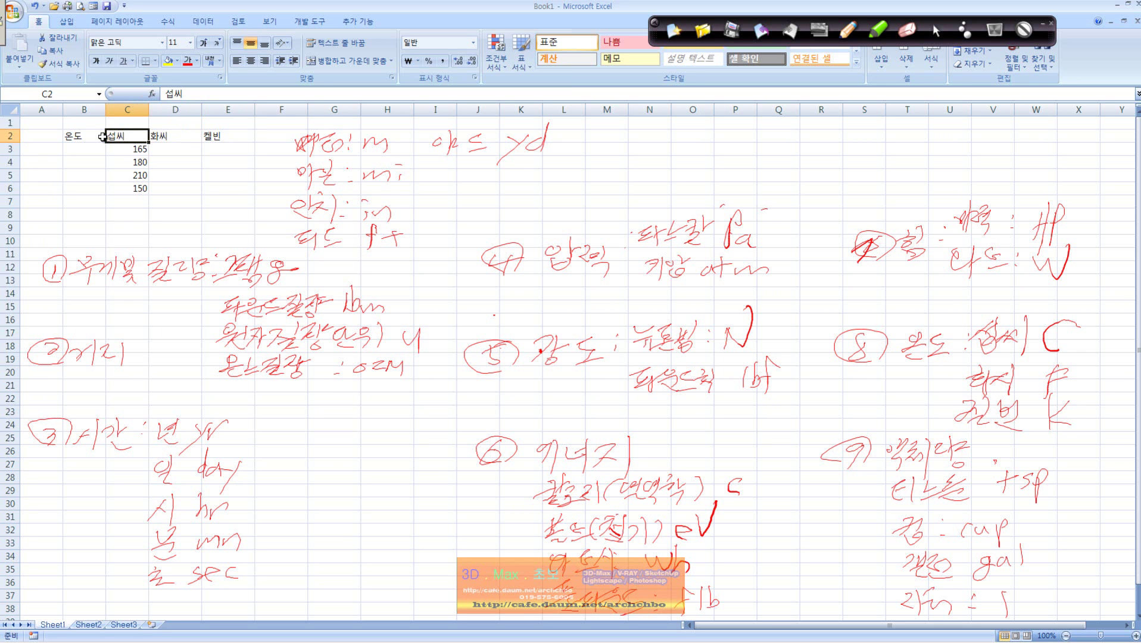
text(C)
key(Right)
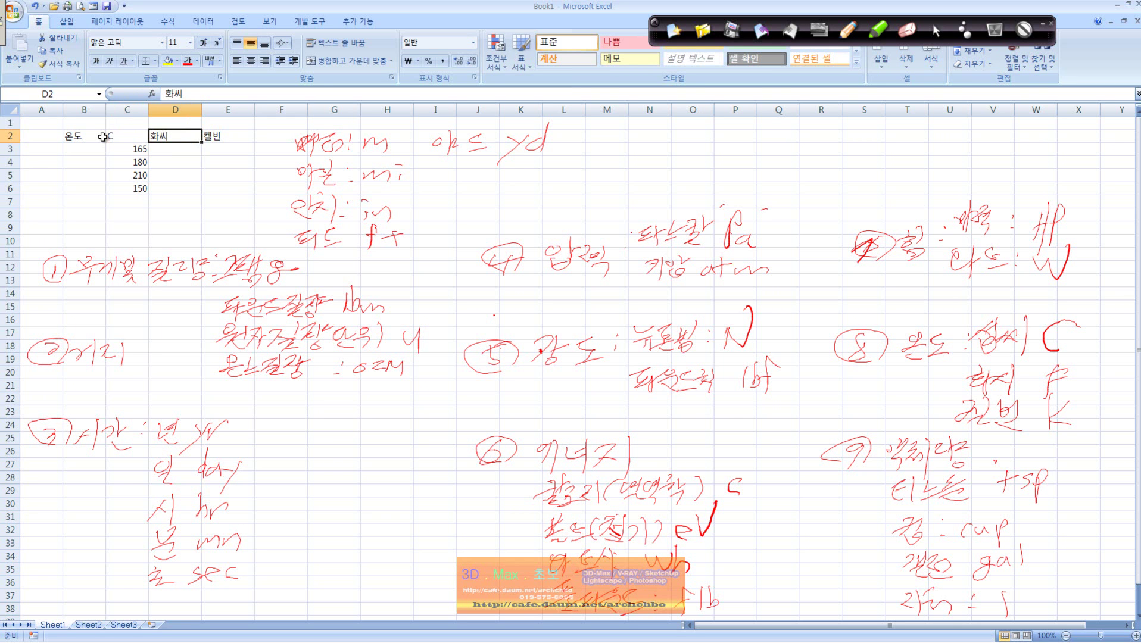
key(Left)
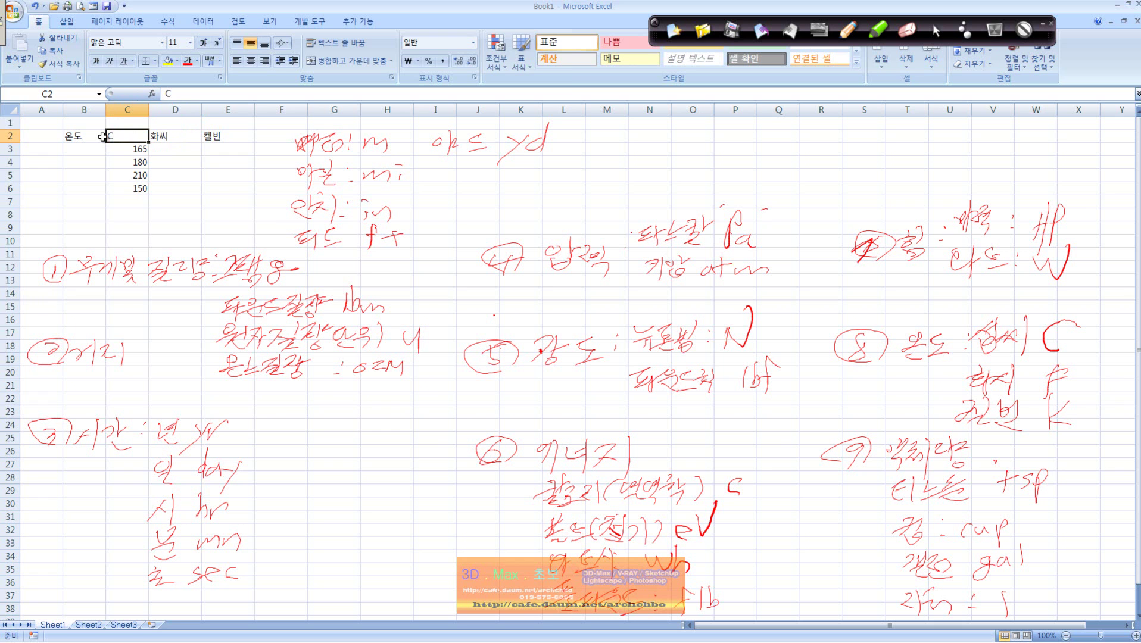
key(Right)
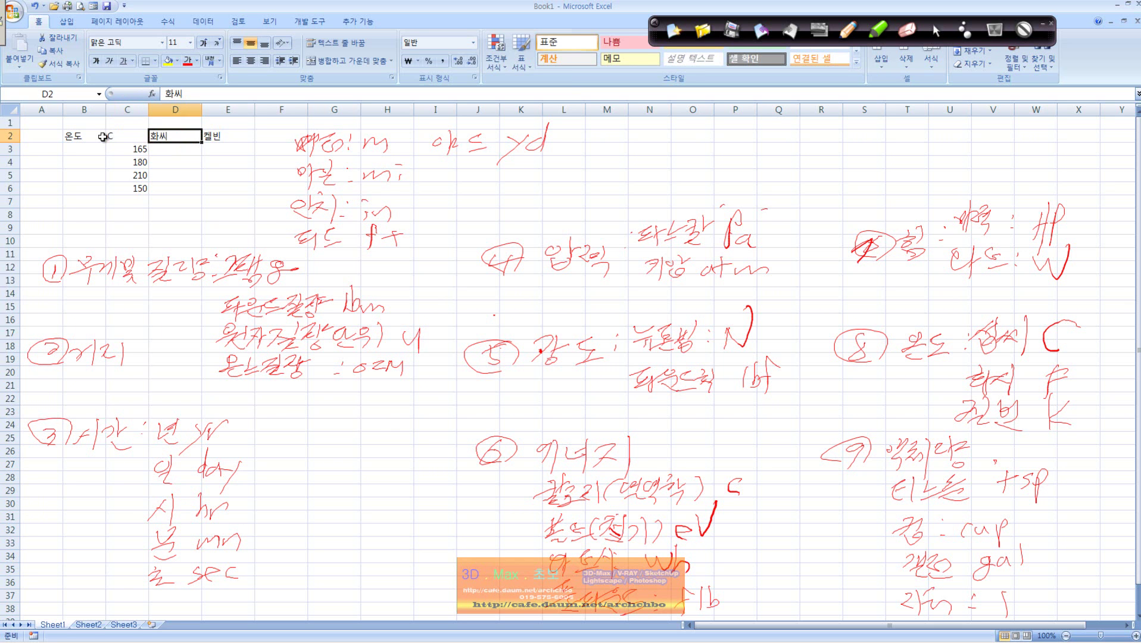
text(F)
key(Right)
key(Delete)
text(K)
key(Return)
- Enter =convert(C3,$C$2,$D$2) in D3 to convert the first Celsius temperature to Fahrenheit, with both unit references absolute
click(177, 149)
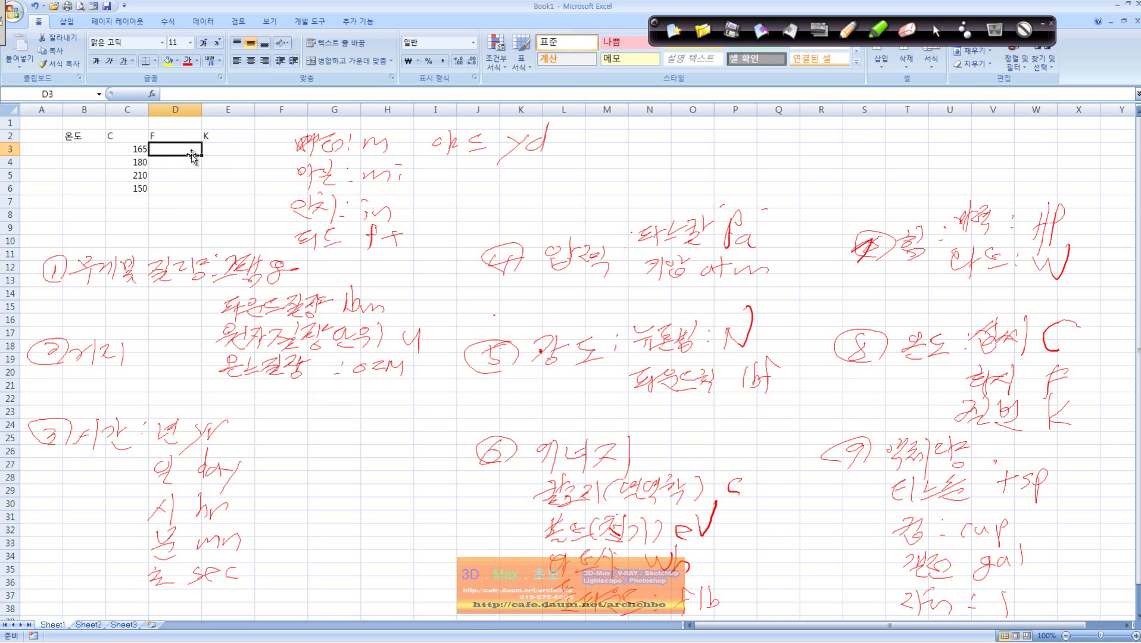
text(=채ㅜㅍ)
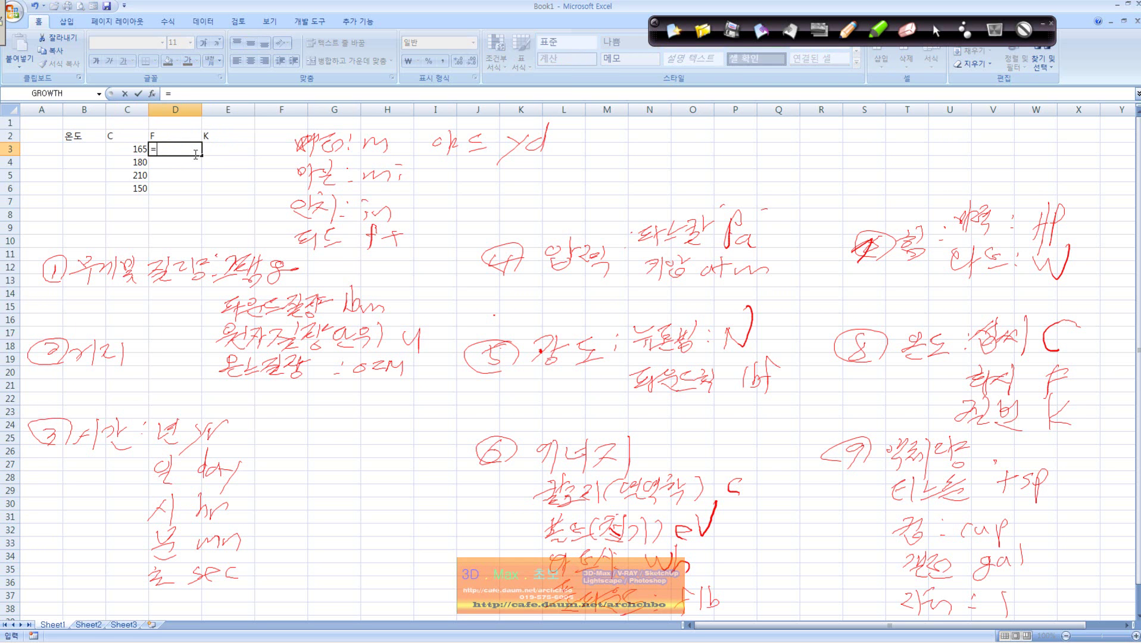
key(BackSpace)
key(BackSpace)
key(BackSpace)
text(convert()
click(131, 148)
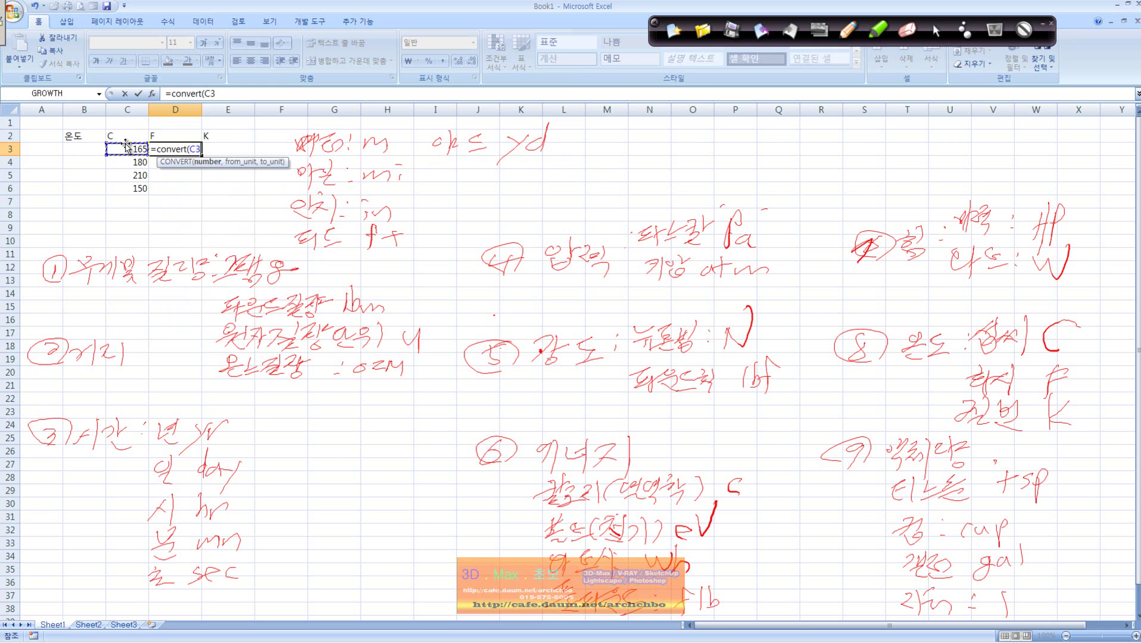
text(,)
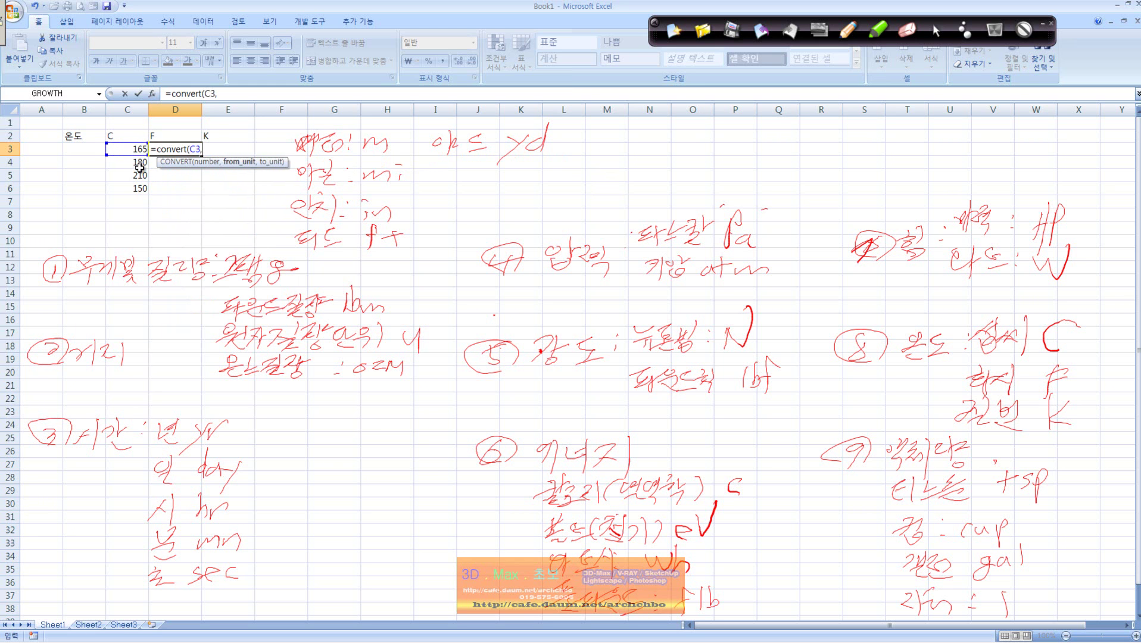
click(136, 136)
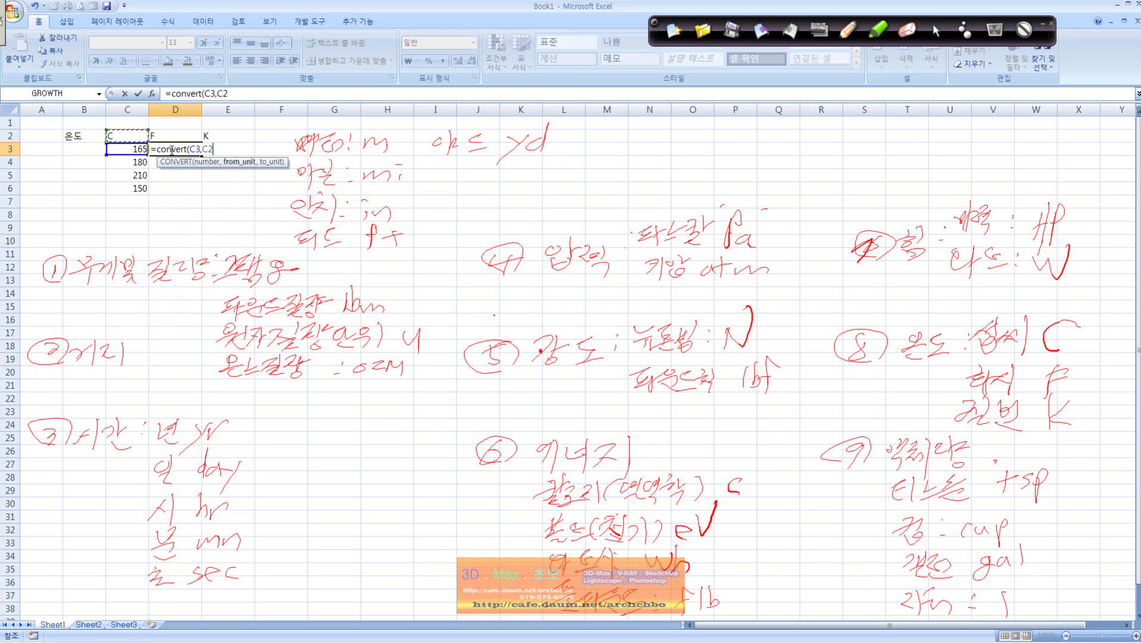
key(F4)
text(,)
click(181, 136)
key(F4)
text())
key(Return)
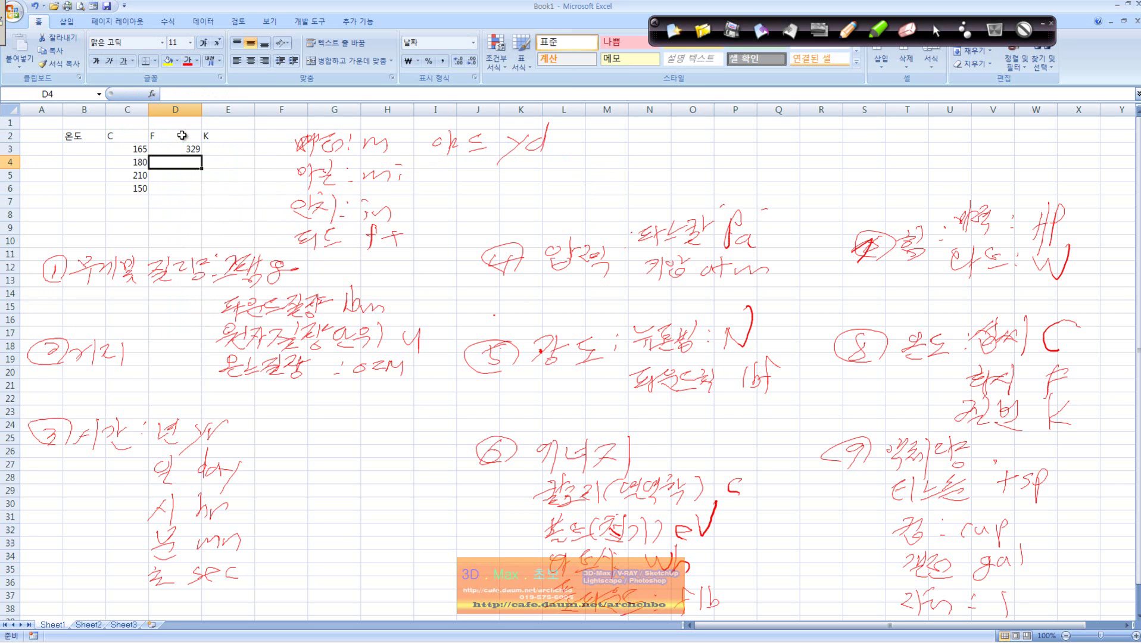
- Fill the Fahrenheit conversion formula from D3 down to D6
click(182, 149)
drag(201, 156, 205, 197)
- Enter =convert(C3,$C$2,$E$2) in E3 to convert the first Celsius temperature to Kelvin, with both unit references absolute
click(239, 151)
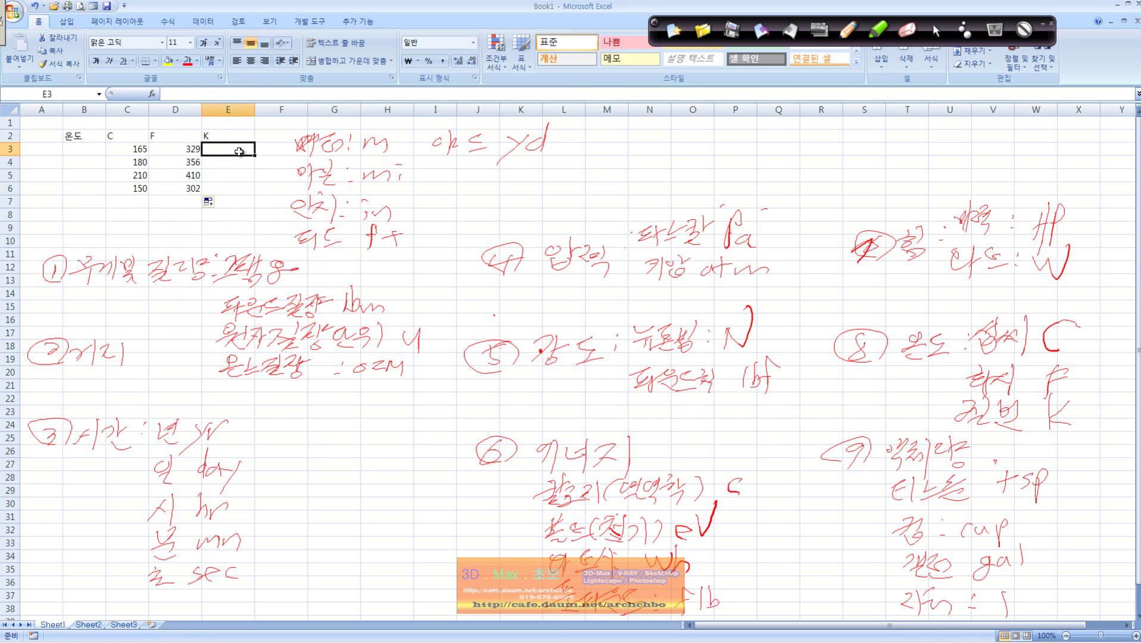
text(=connvert)
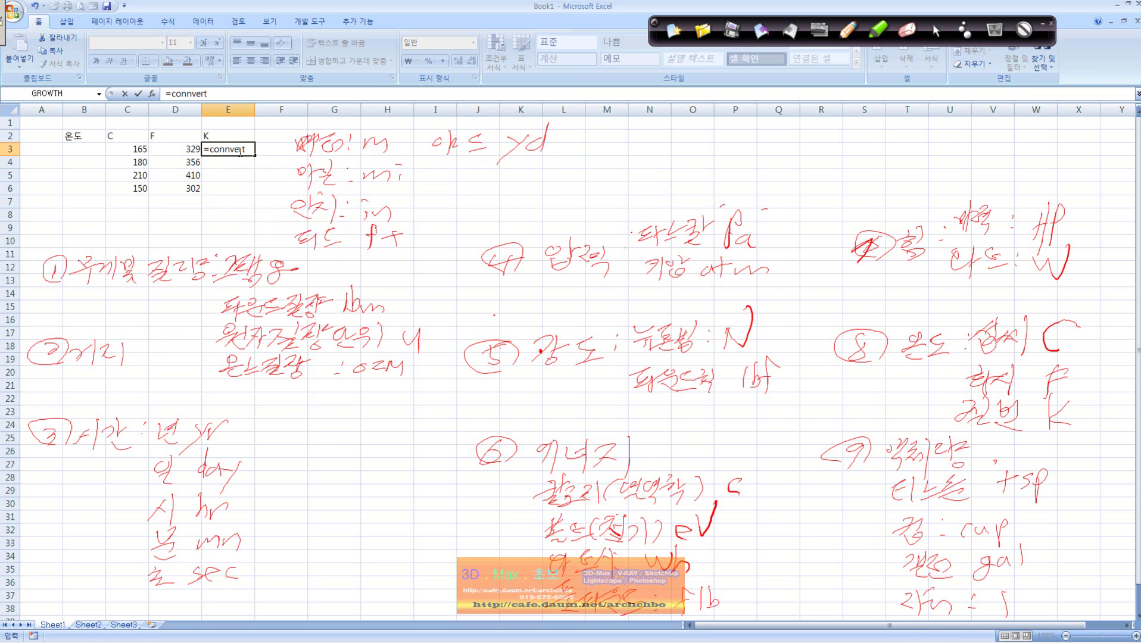
text(e)
key(BackSpace)
key(BackSpace)
key(BackSpace)
text(vert()
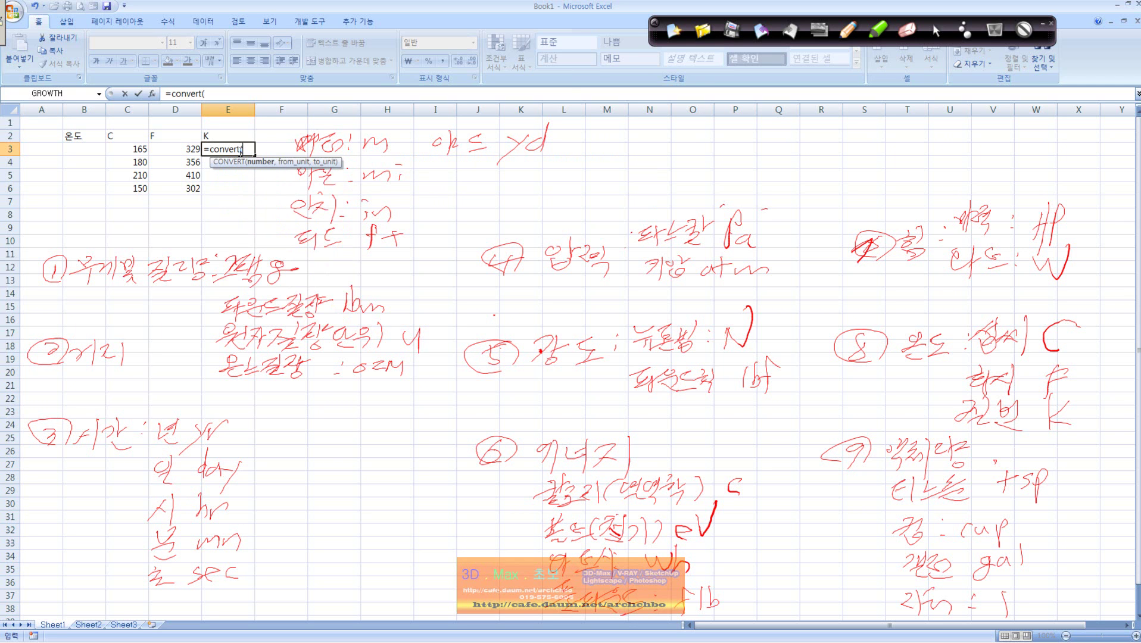
click(140, 149)
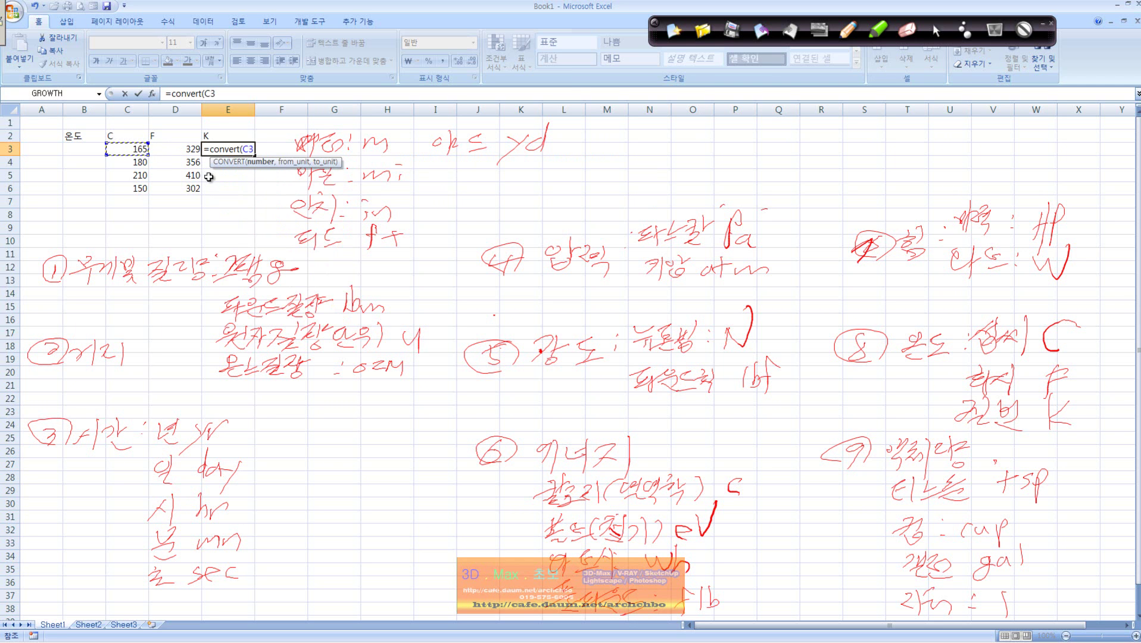
text(,)
click(137, 136)
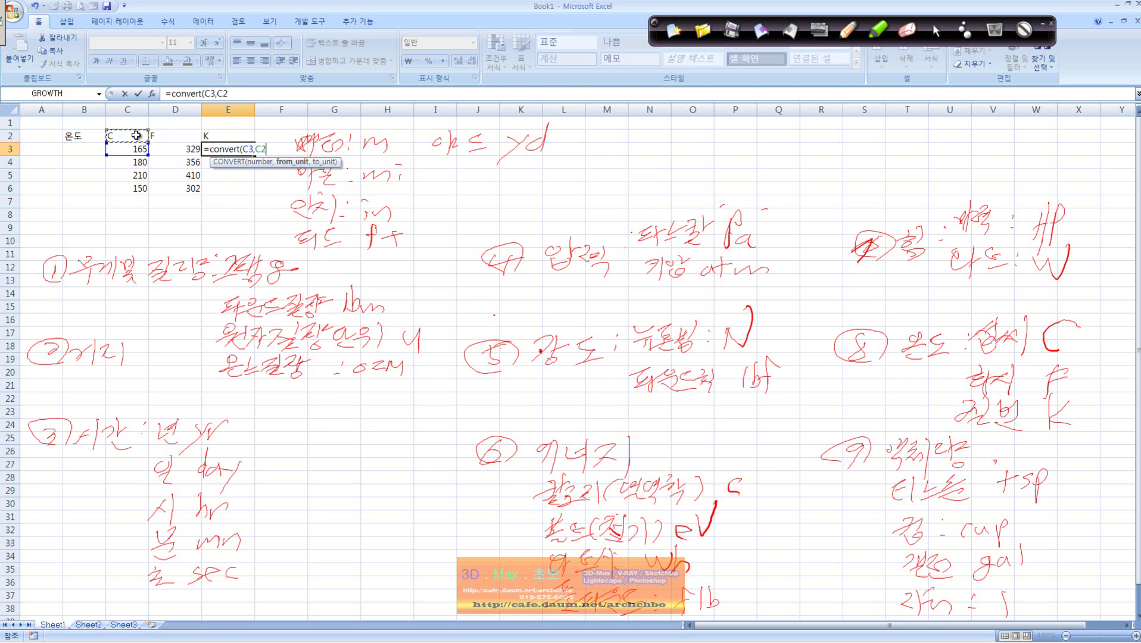
key(F4)
text(,)
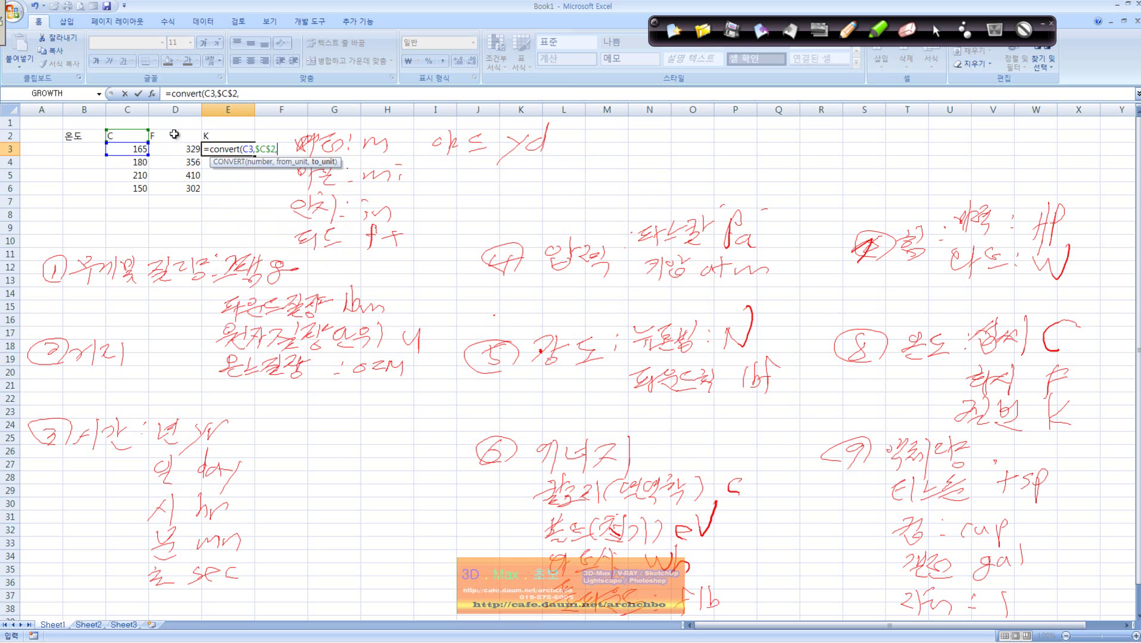
click(212, 136)
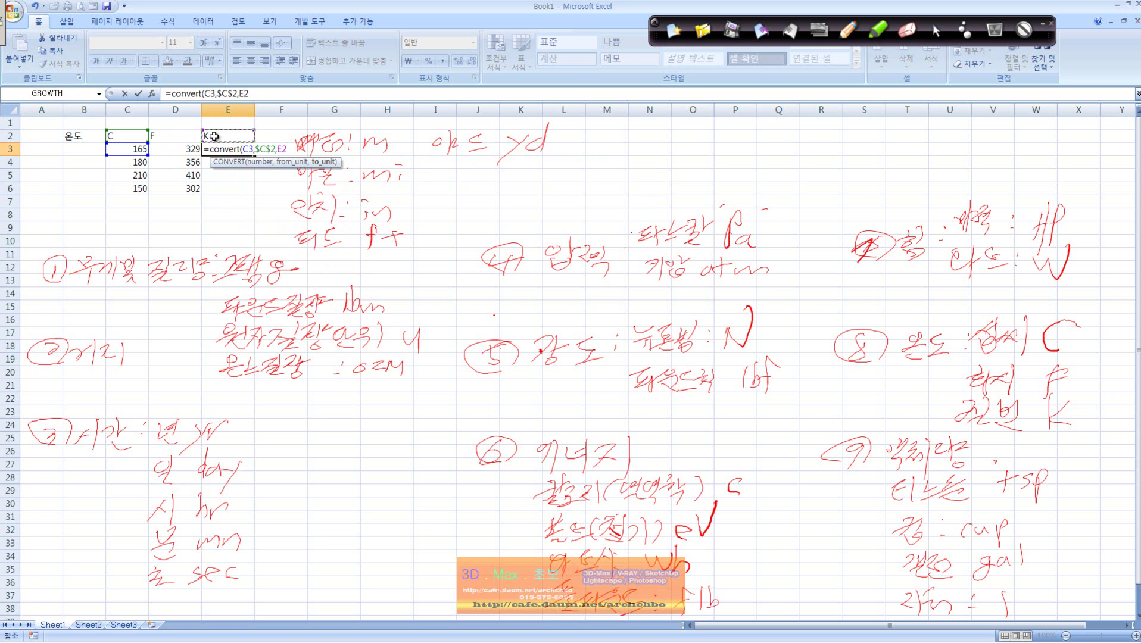
key(F4)
key(Return)
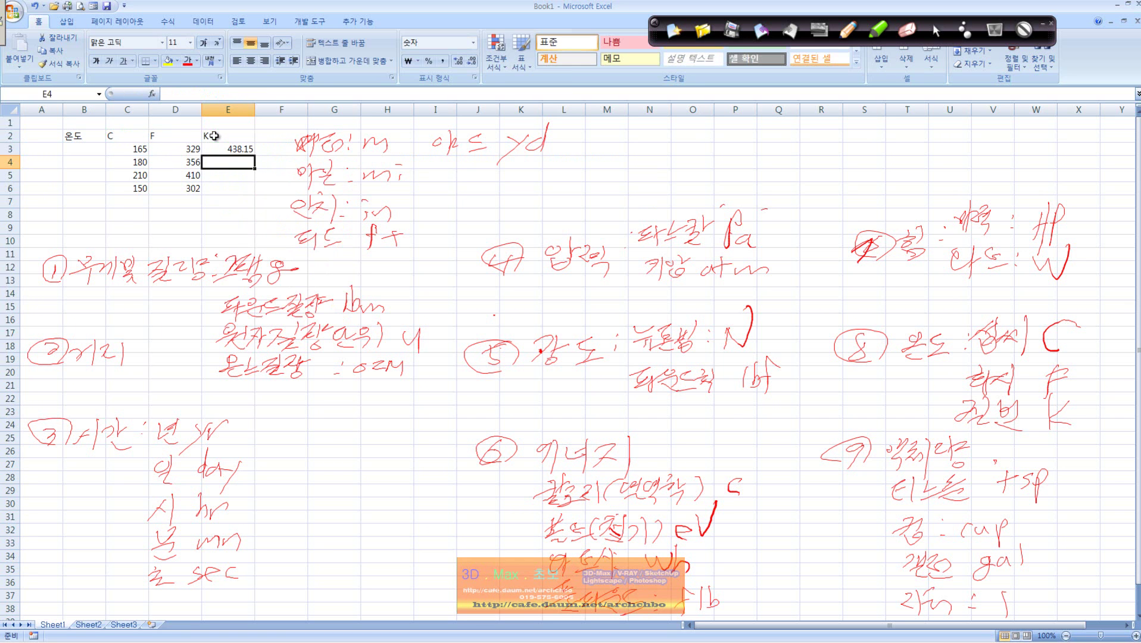
- Fill the Kelvin conversion formula from E3 down to E6
click(225, 150)
drag(256, 156, 257, 193)
click(290, 255)
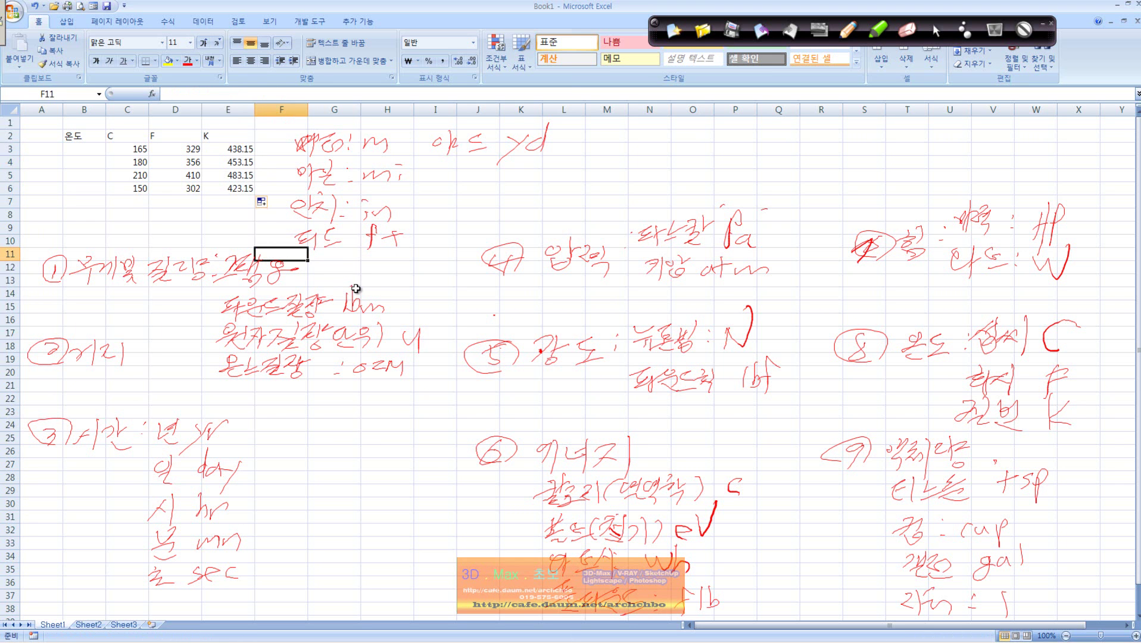
click(501, 619)
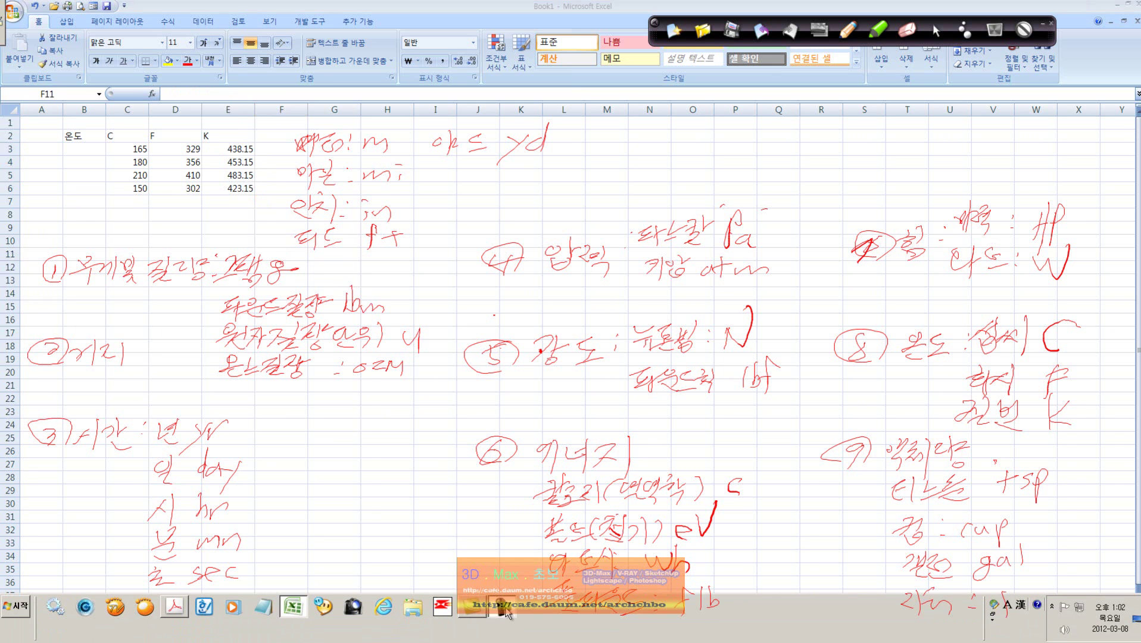